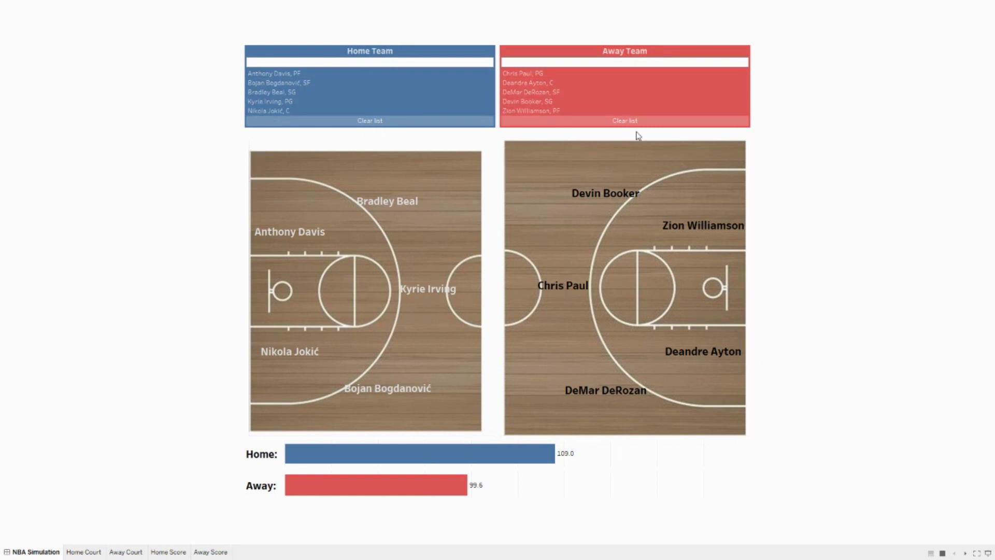
# Step: Swap Kyrie Irving out of the Home Team lineup for Rajon Rondo, PG
pyautogui.moveTo(388, 493)
pyautogui.moveTo(411, 296)
pyautogui.moveTo(566, 461)
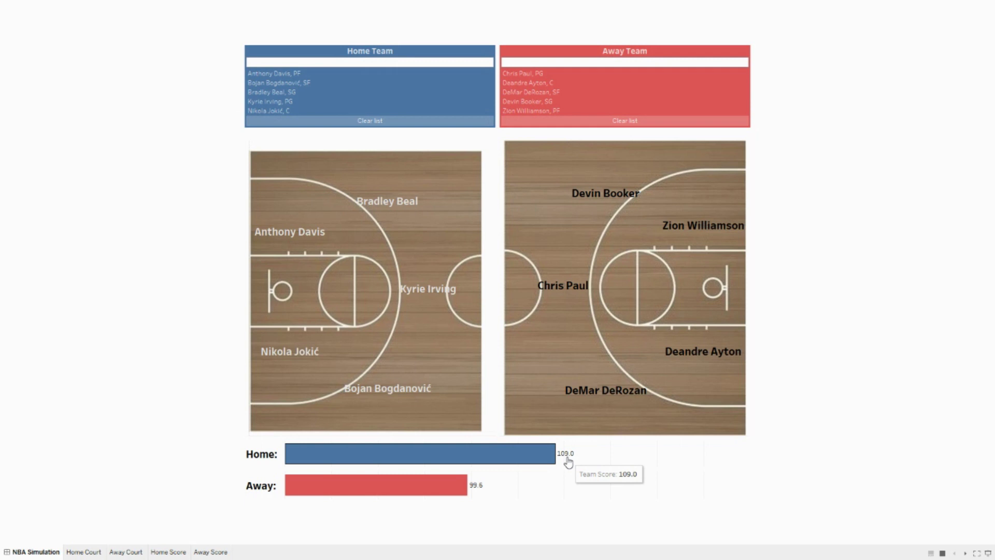
pyautogui.moveTo(446, 490)
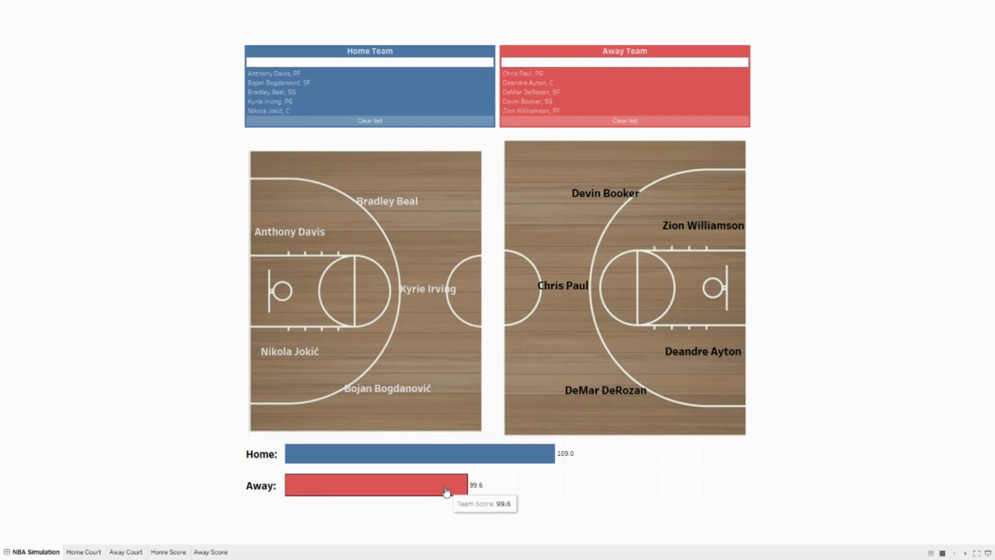
pyautogui.moveTo(473, 463)
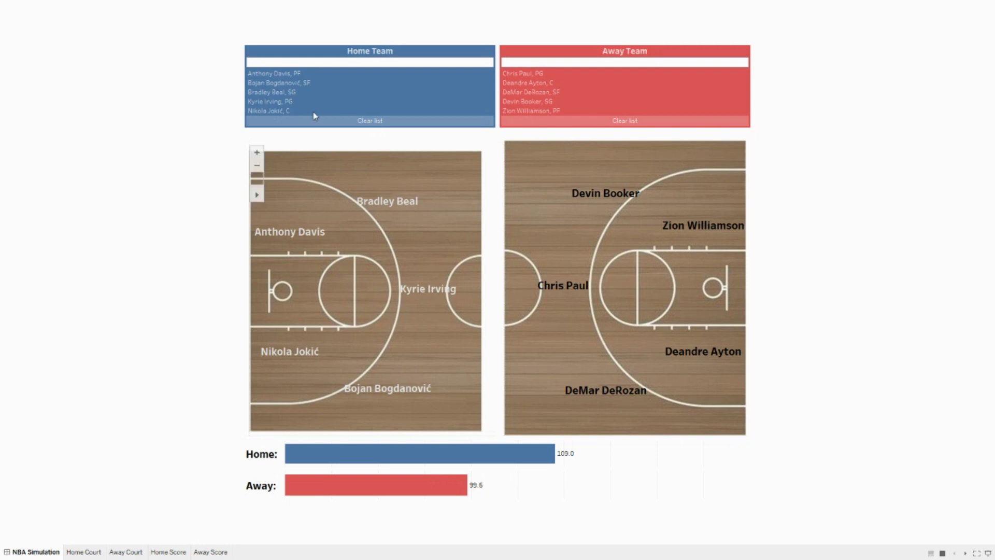
pyautogui.click(315, 64)
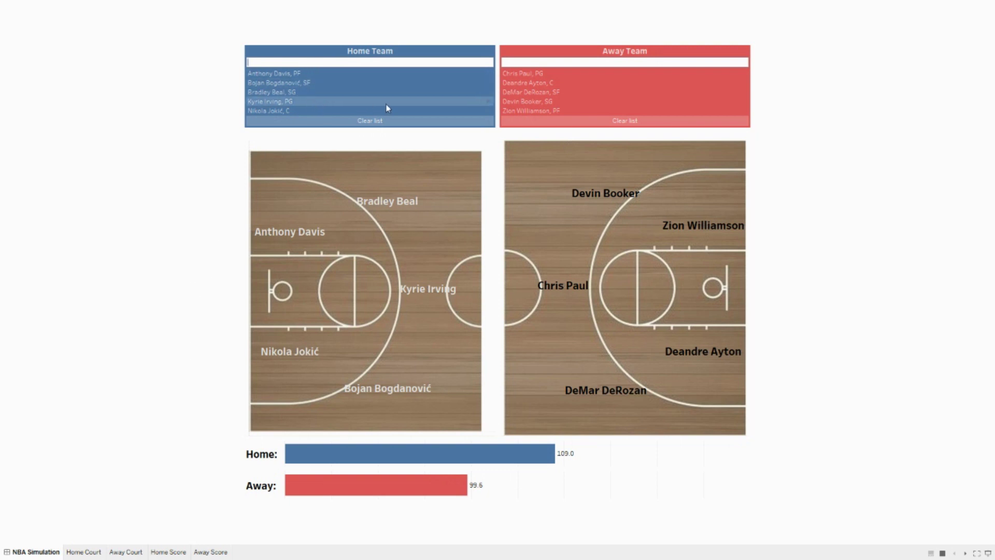
pyautogui.click(489, 101)
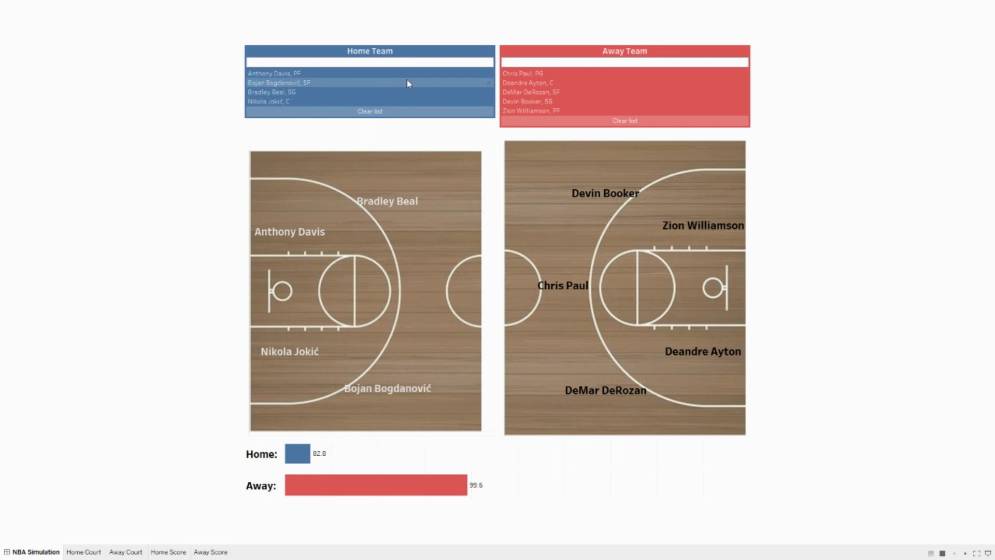
pyautogui.click(270, 63)
pyautogui.write('rajon')
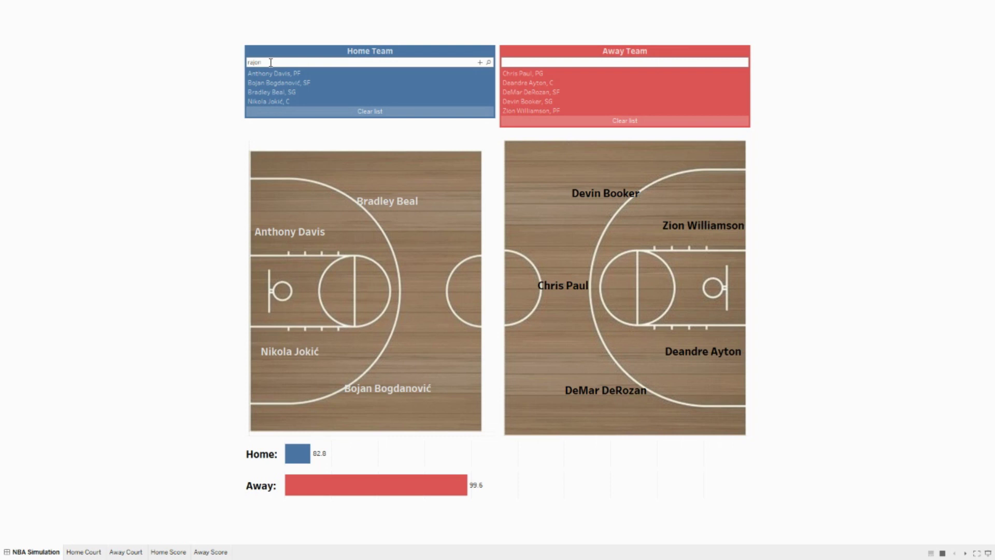
pyautogui.click(256, 74)
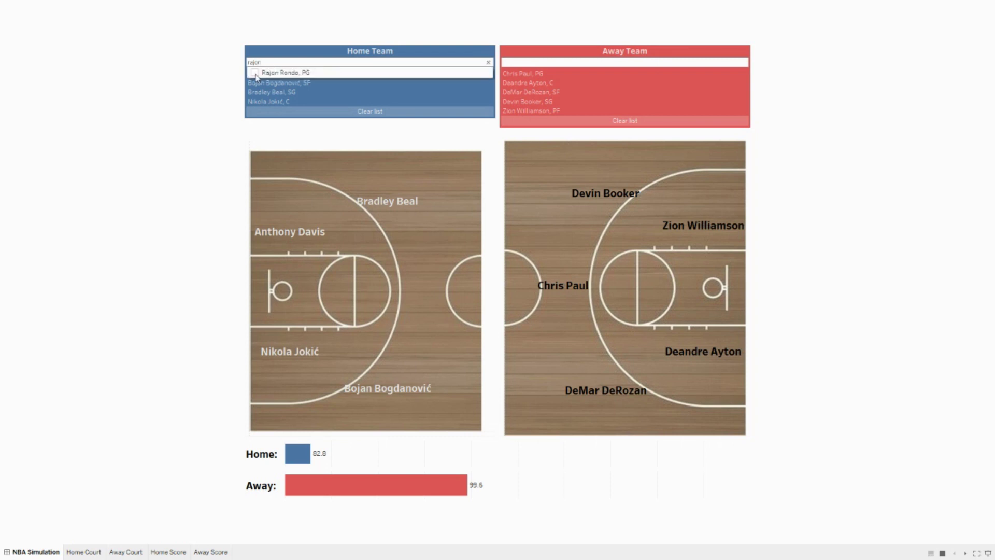
pyautogui.click(213, 101)
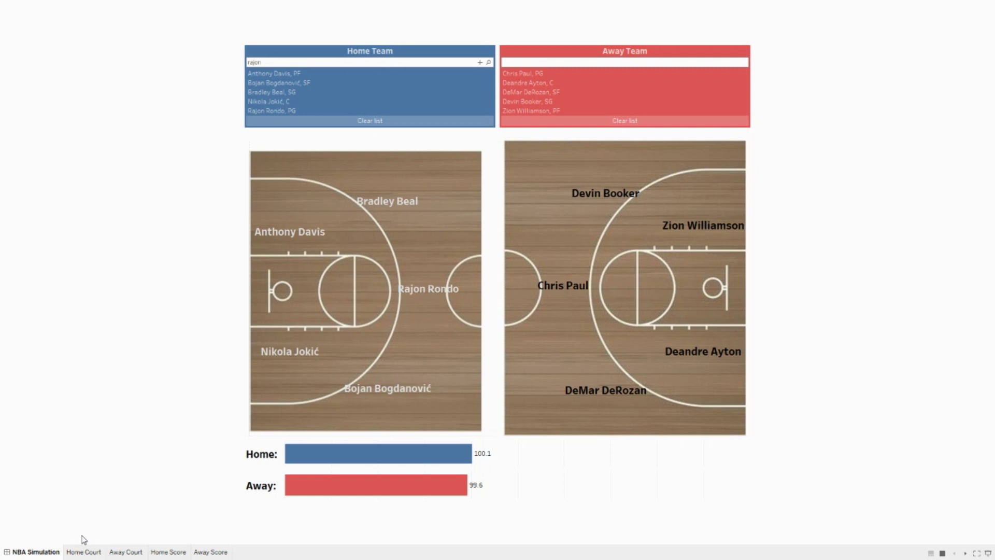
pyautogui.click(92, 551)
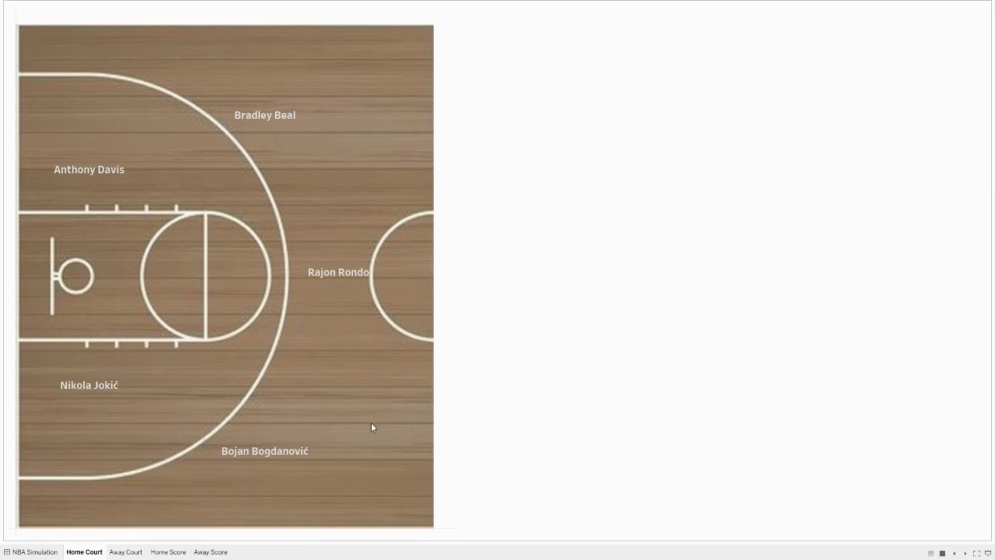
pyautogui.click(124, 551)
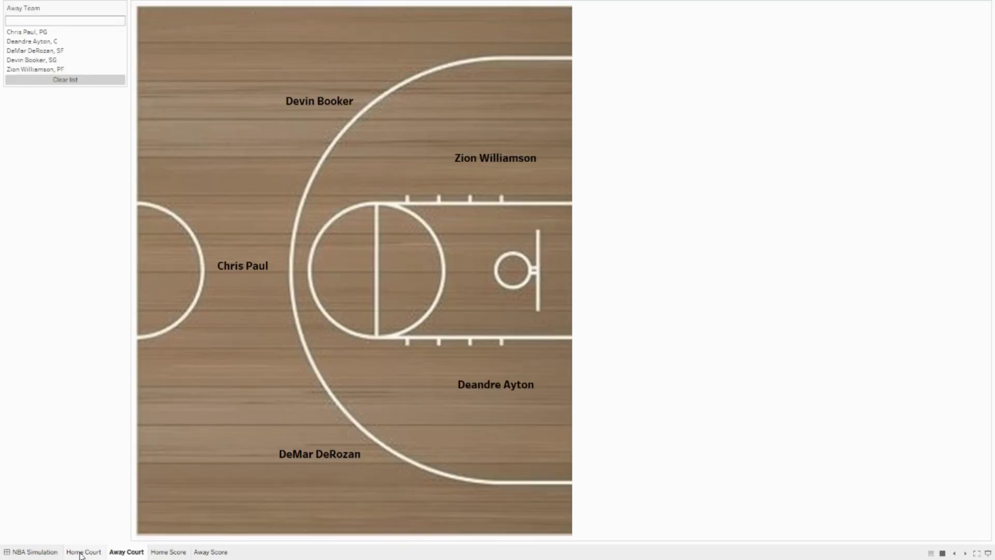
pyautogui.moveTo(81, 555)
pyautogui.click(81, 553)
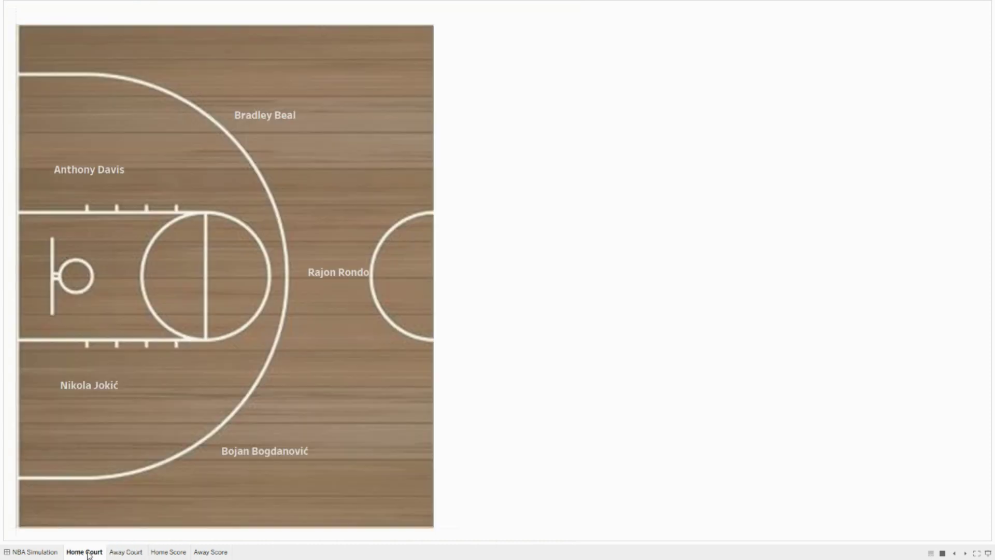
pyautogui.click(120, 553)
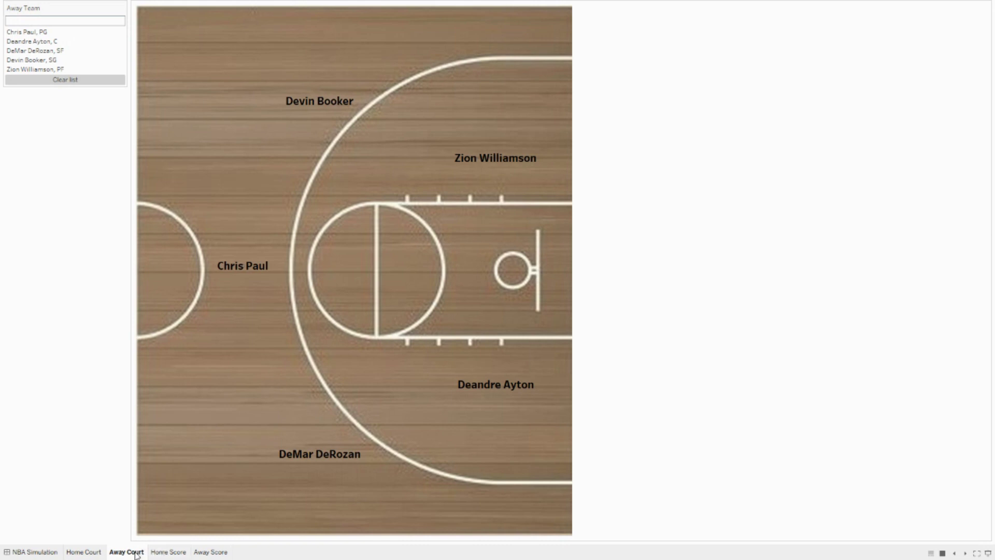
pyautogui.click(161, 552)
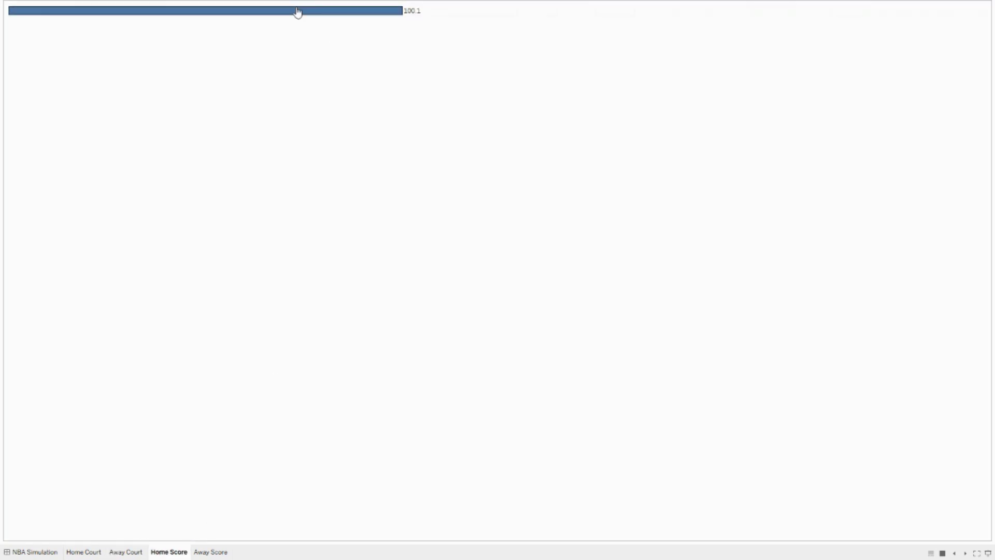
pyautogui.click(224, 554)
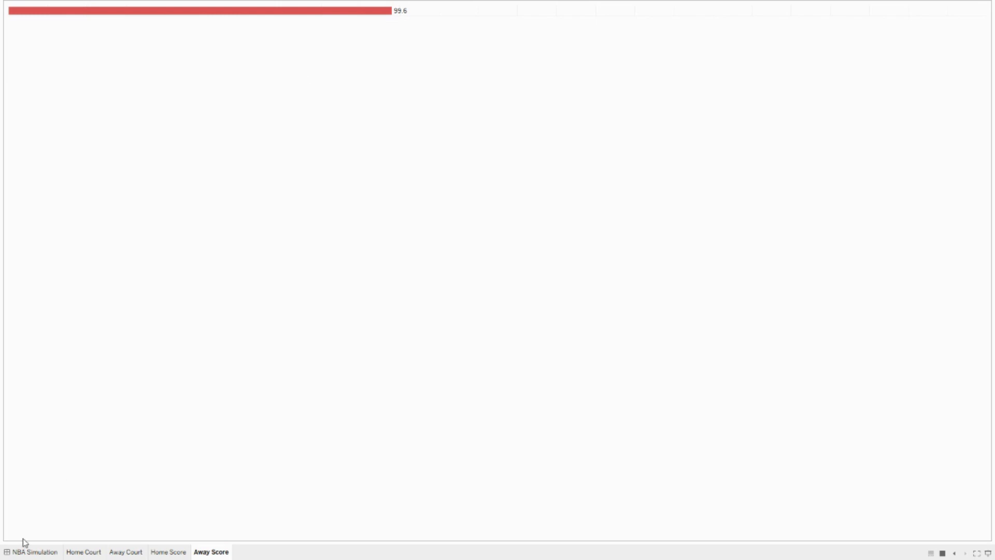
pyautogui.click(33, 552)
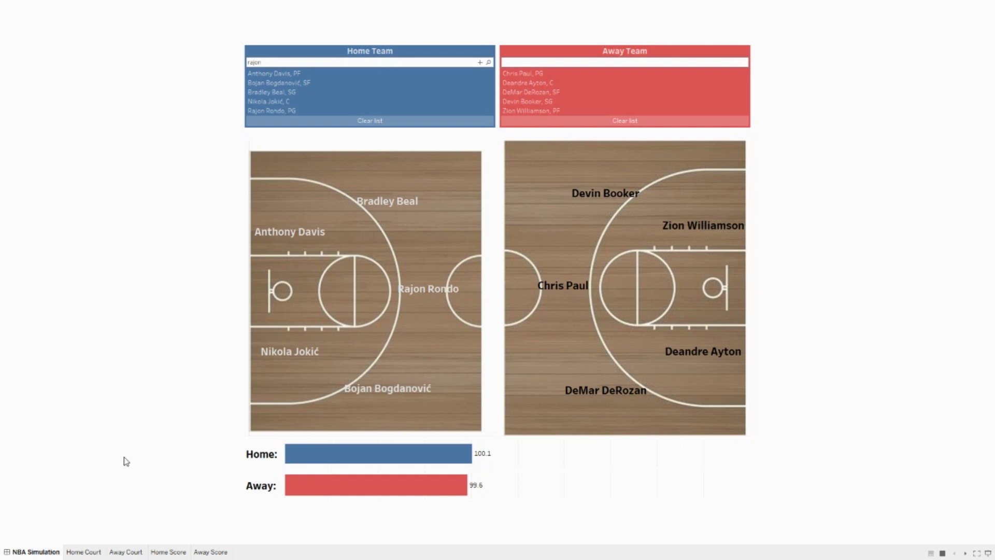
# Step: Leave presentation mode, snap the workbook to the right half, and start a Microsoft Excel connection
pyautogui.press('Escape')
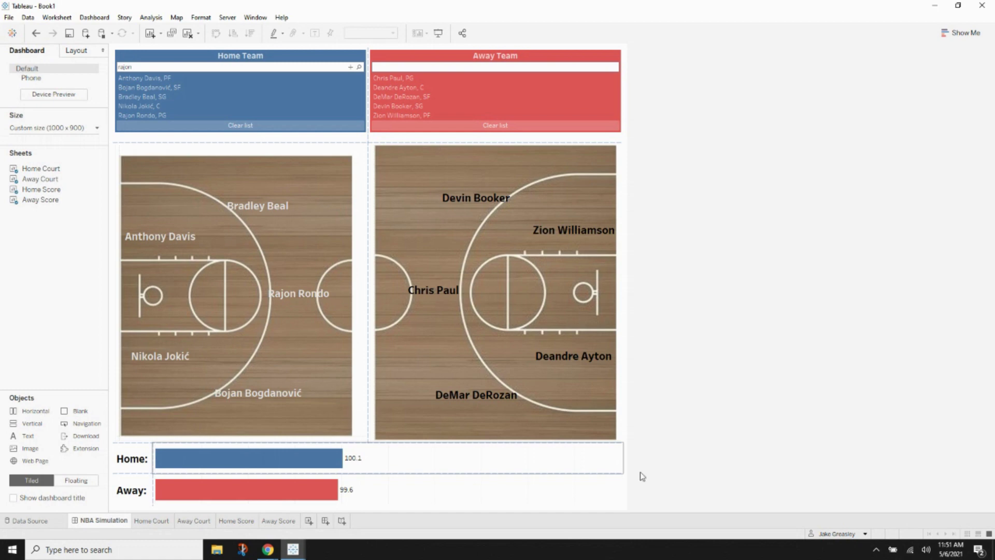
pyautogui.moveTo(828, 5); pyautogui.dragTo(992, 214)
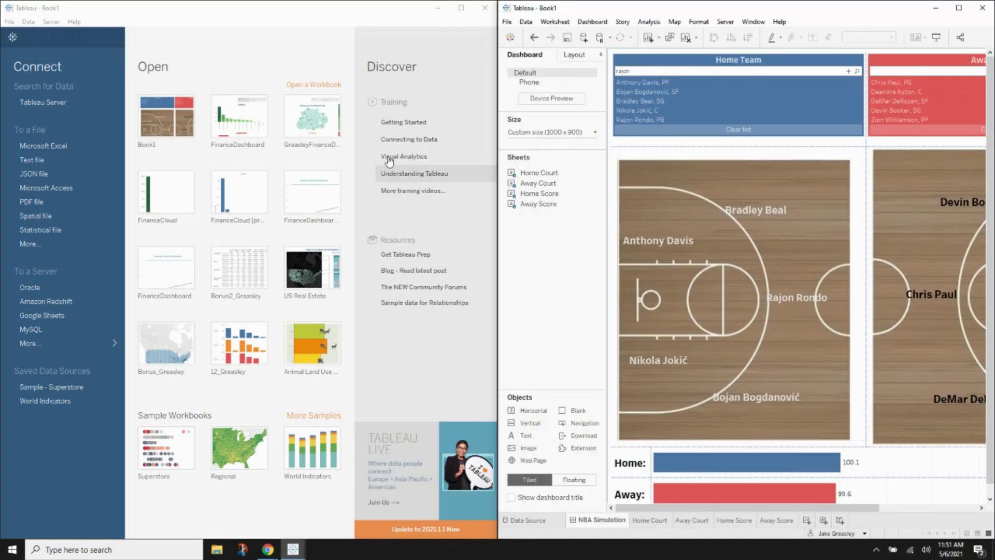
pyautogui.click(59, 148)
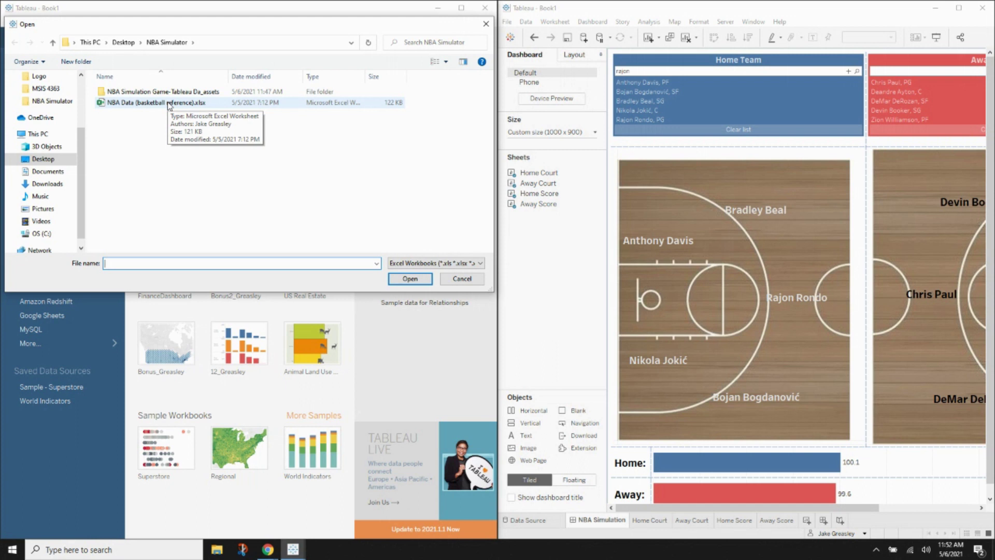
# Step: Connect NBA Data (basketball reference).xlsx, review its PTS, AST and TRB columns, then go to Sheet1
pyautogui.doubleClick(168, 103)
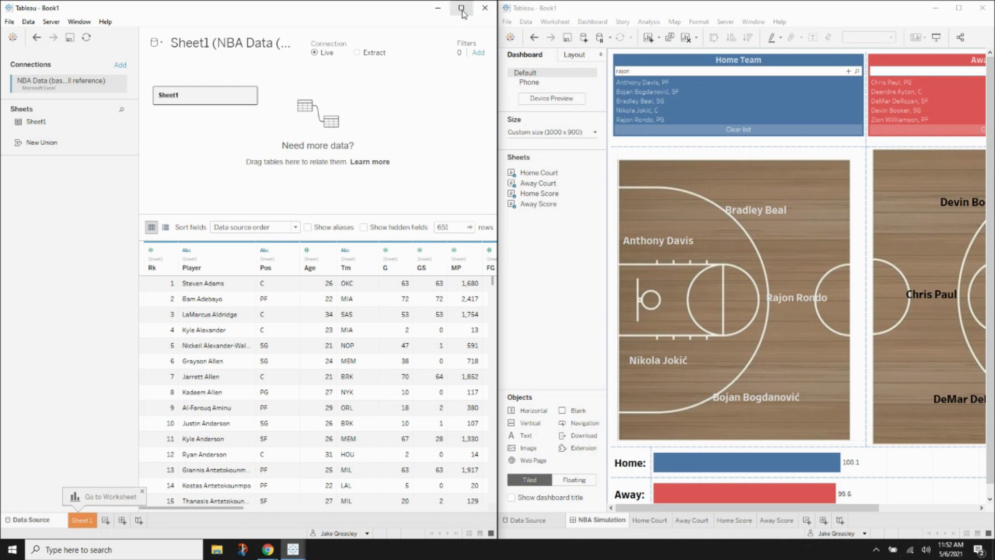
pyautogui.click(462, 8)
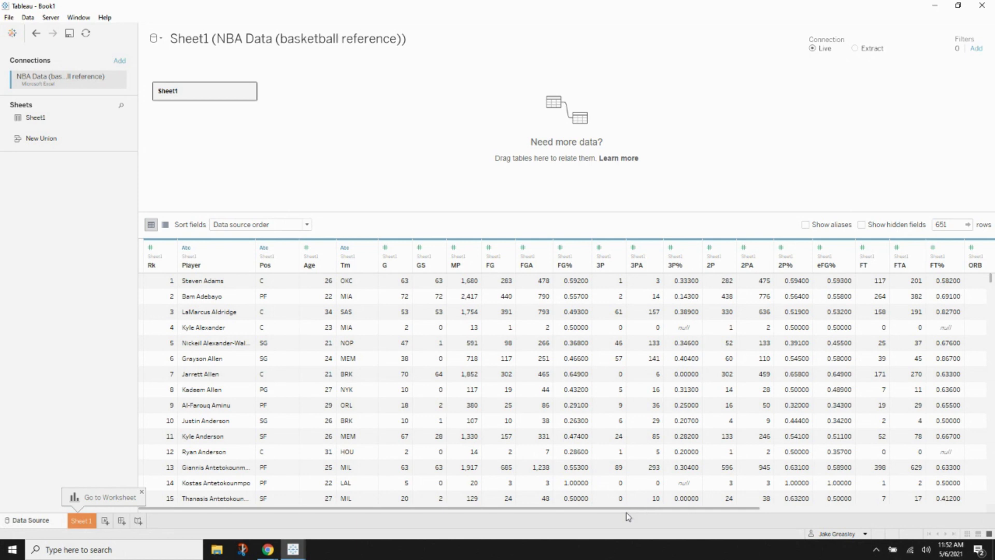
pyautogui.moveTo(625, 510); pyautogui.dragTo(872, 500)
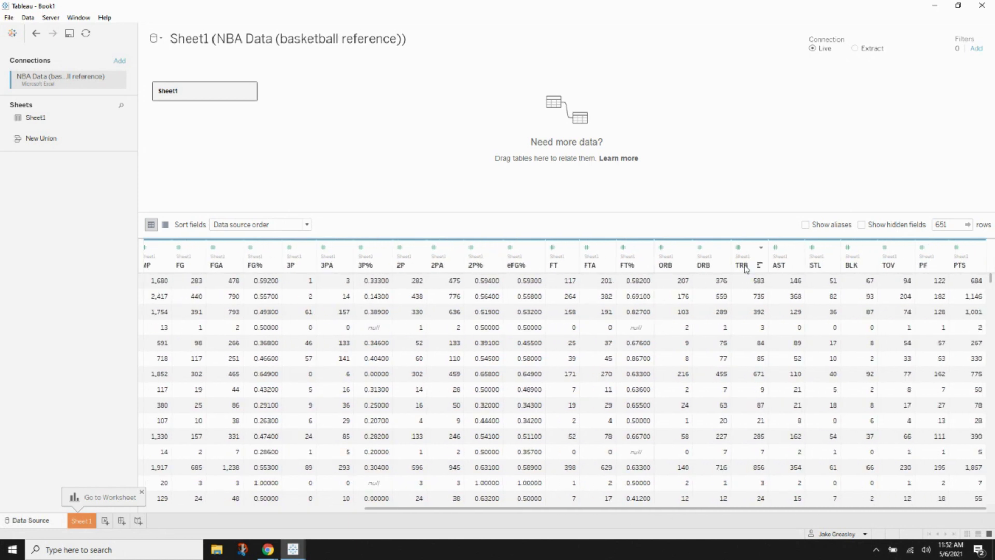
pyautogui.click(956, 266)
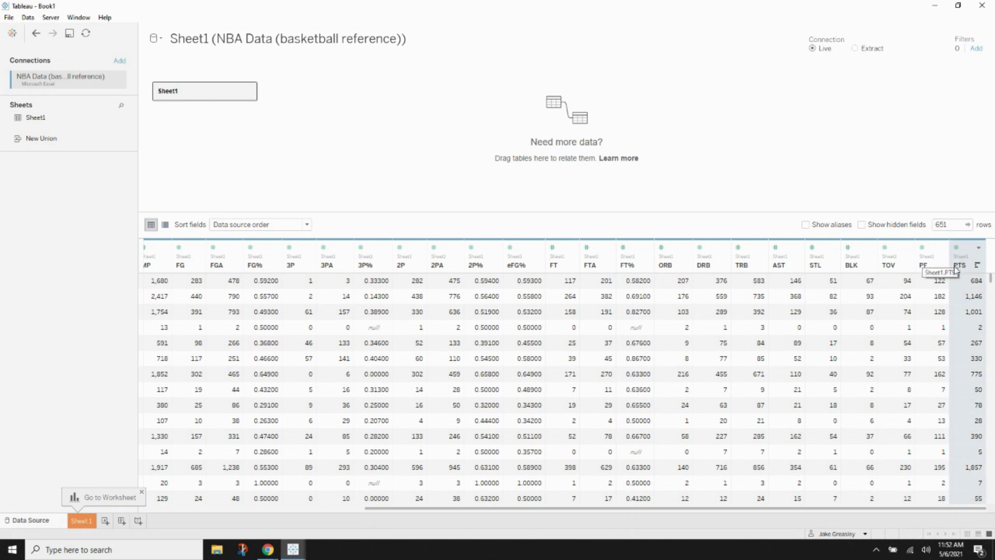
pyautogui.click(785, 265)
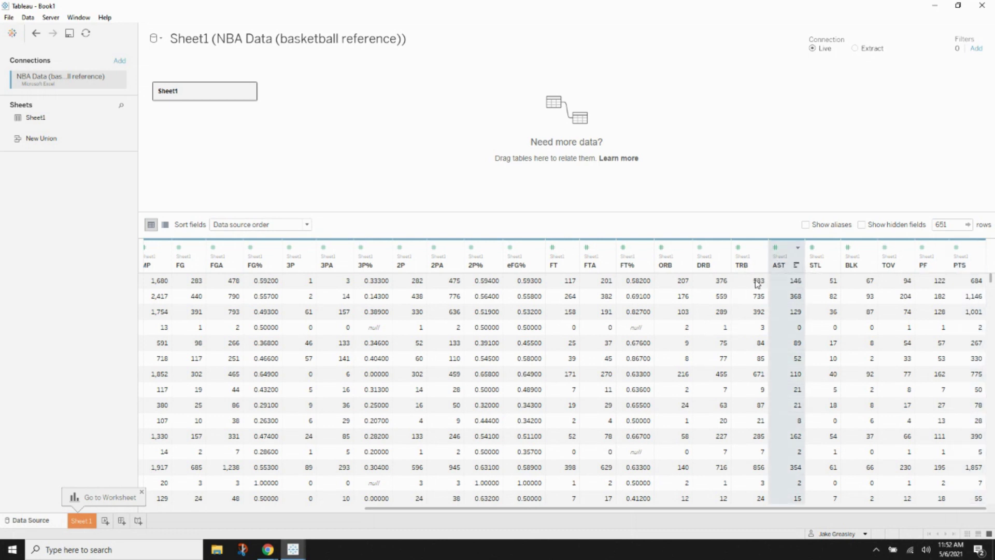
pyautogui.click(746, 264)
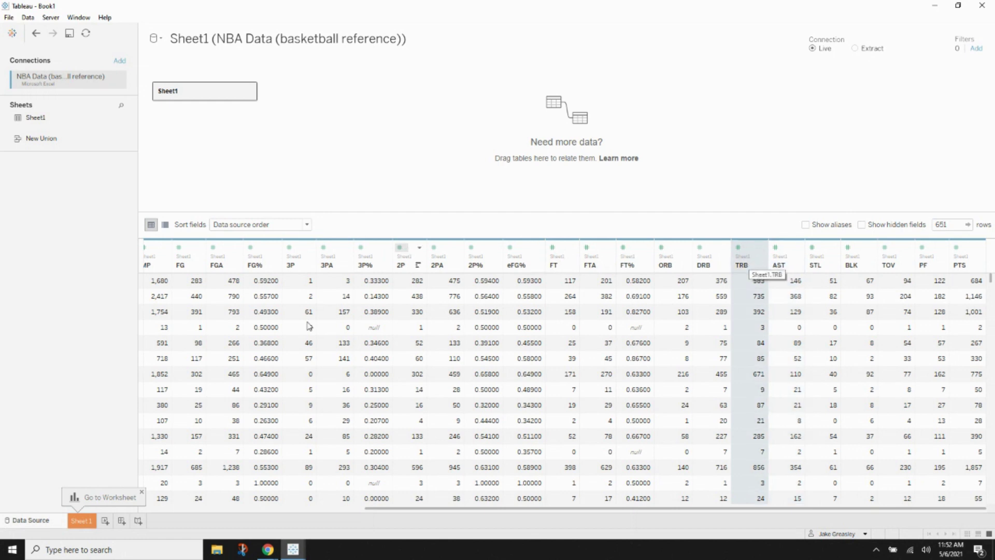
pyautogui.click(82, 520)
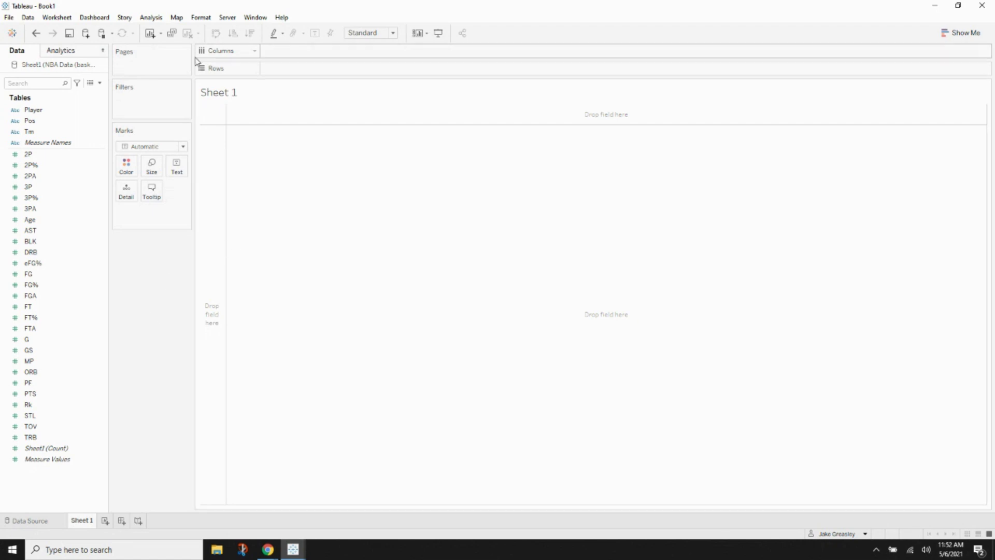
pyautogui.click(176, 17)
pyautogui.moveTo(197, 43)
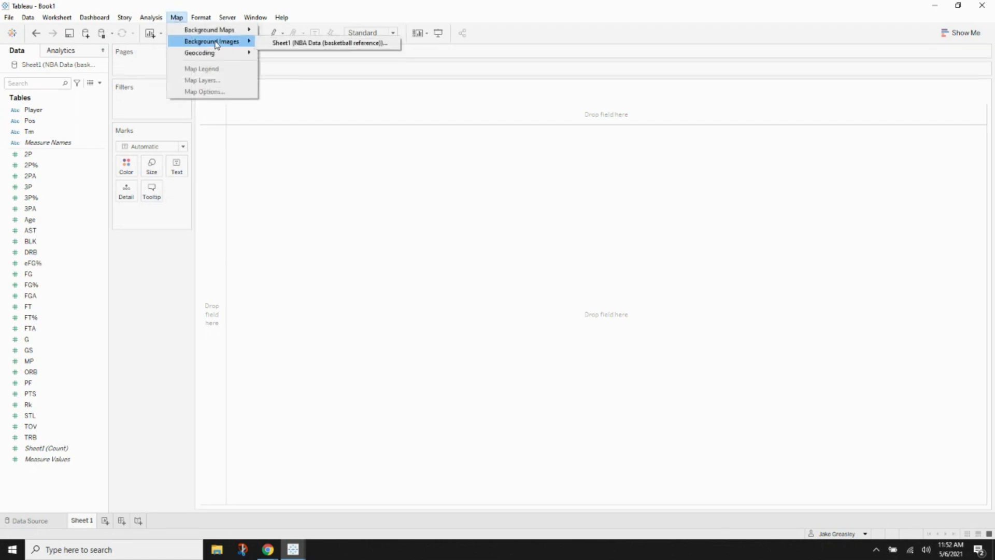
pyautogui.click(283, 46)
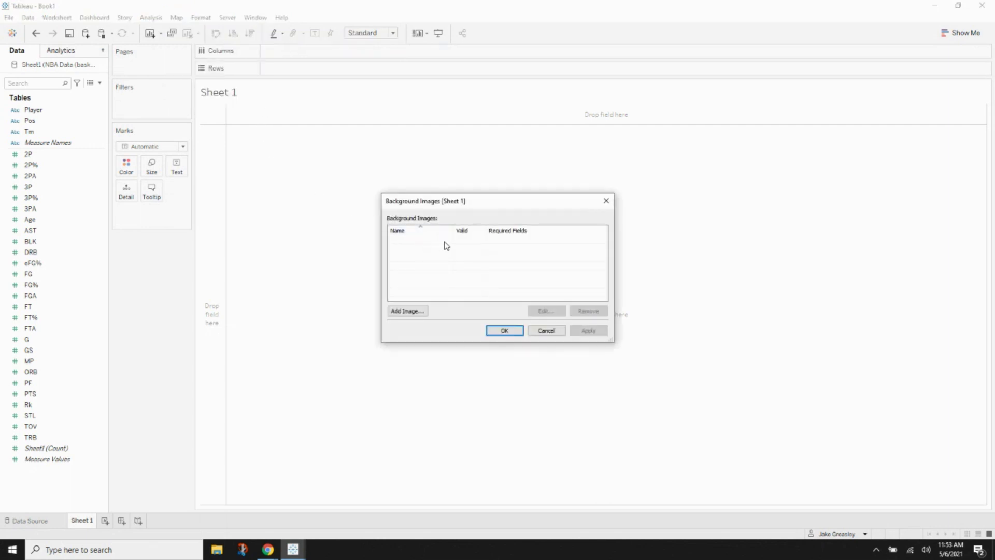
pyautogui.click(413, 315)
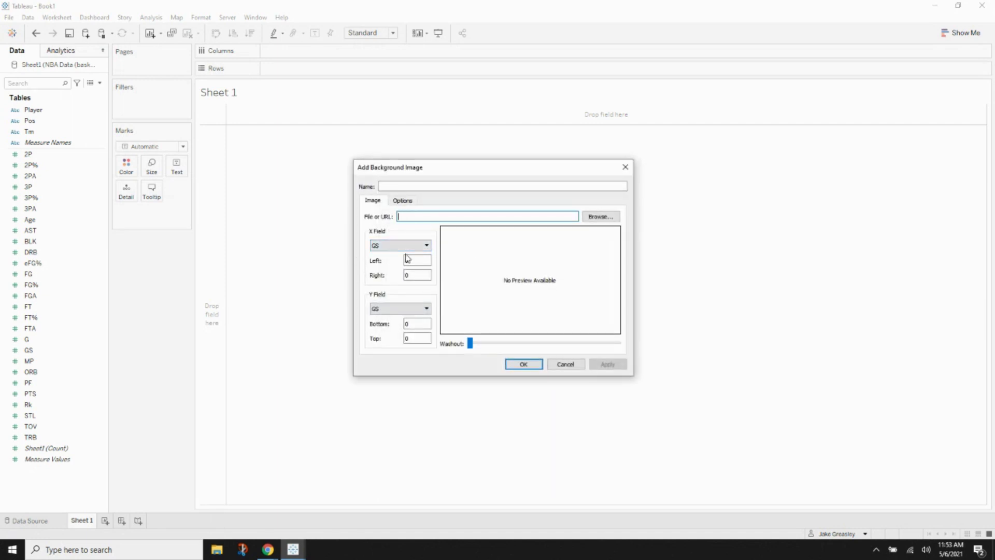
pyautogui.click(577, 367)
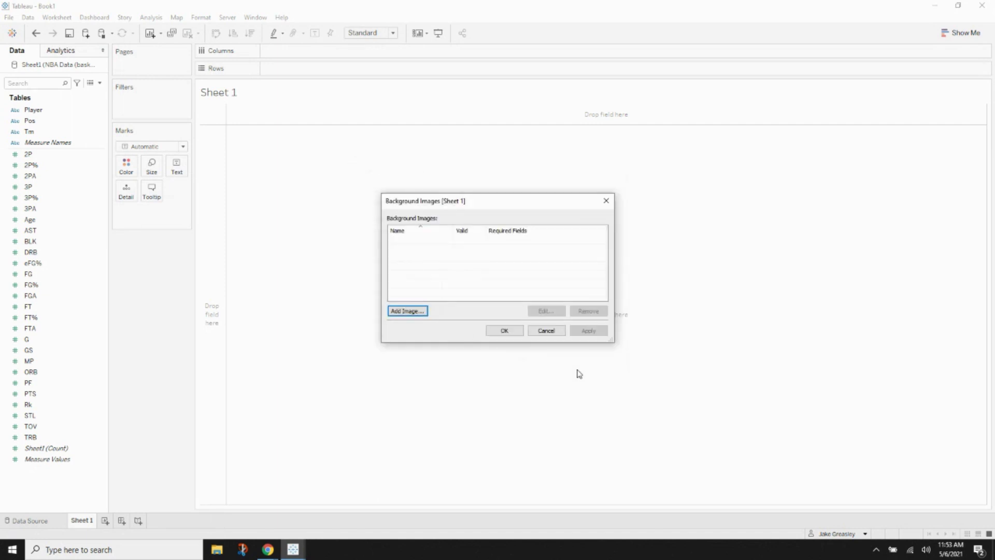
pyautogui.click(550, 334)
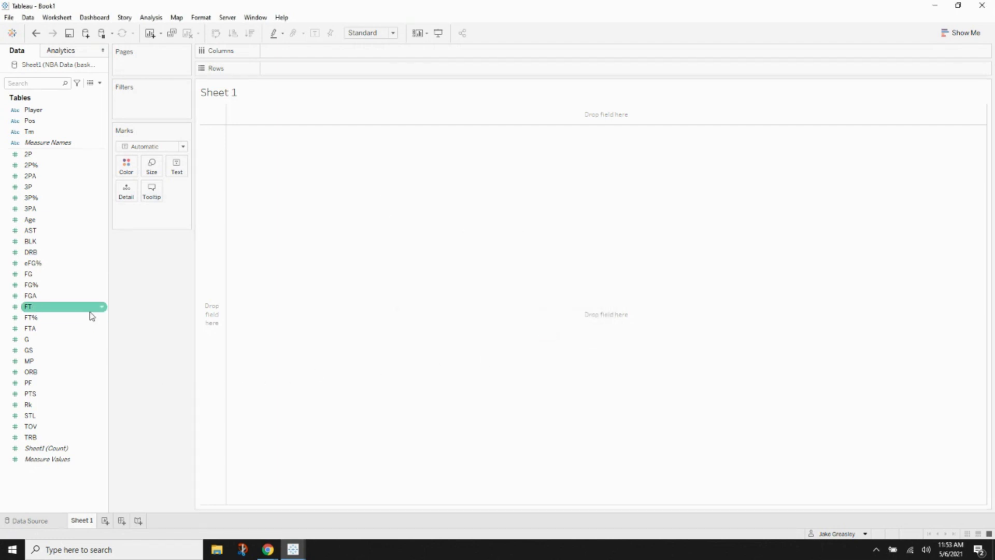
# Step: Create a calculated field named X Coordinates with the formula NULL
pyautogui.click(100, 83)
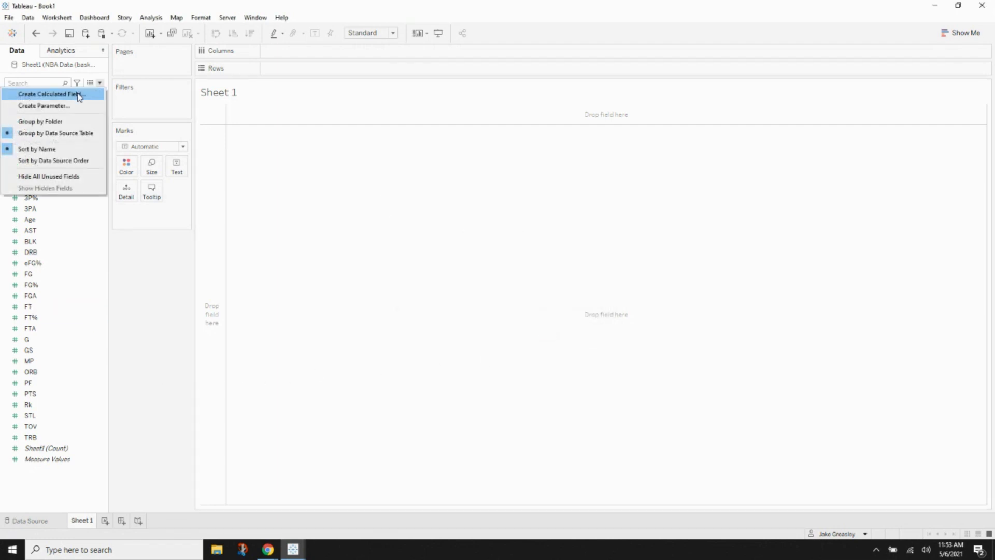
pyautogui.click(78, 94)
pyautogui.write('X Coordinates')
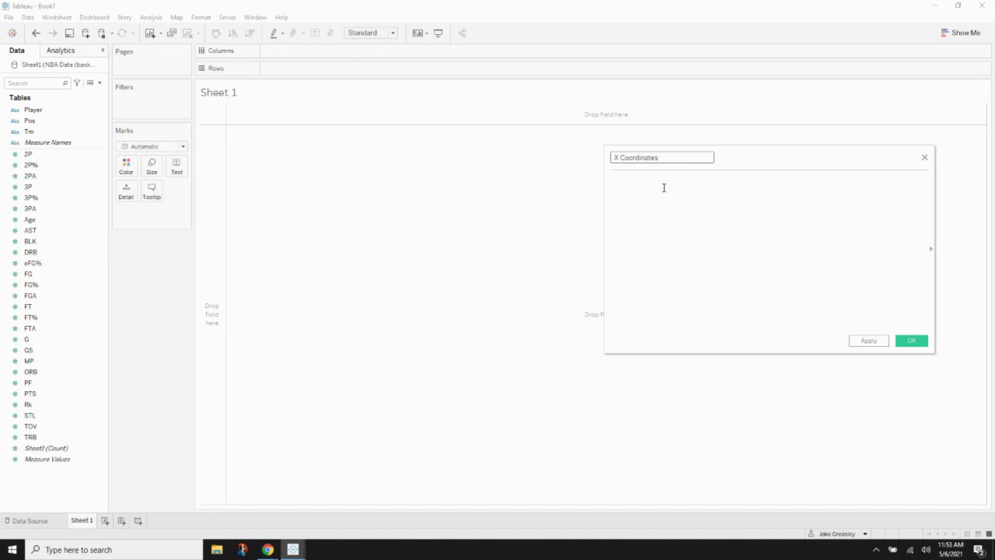
pyautogui.click(643, 190)
pyautogui.write('Nul')
pyautogui.click(633, 191)
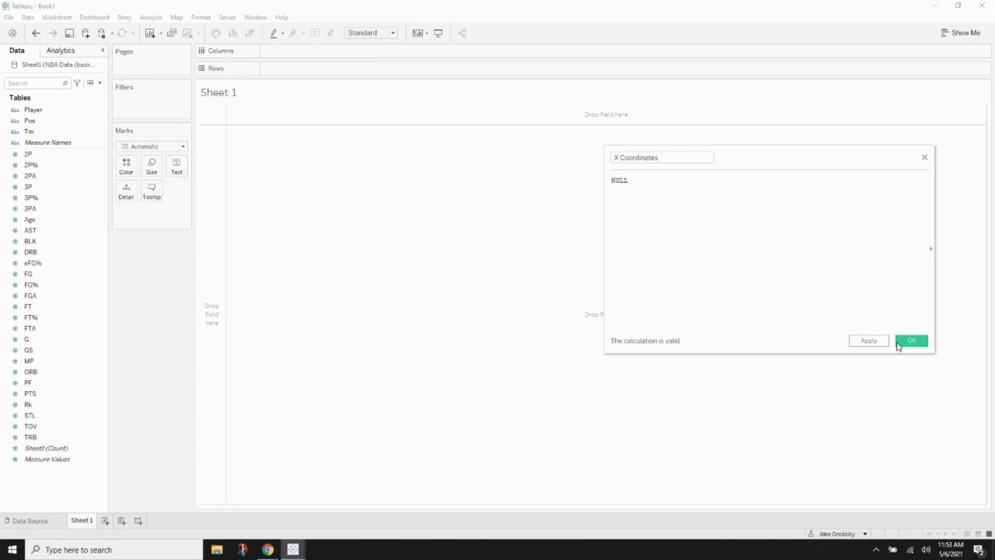
# Step: Save the X Coordinates calculation and change its data type to Number
pyautogui.click(912, 342)
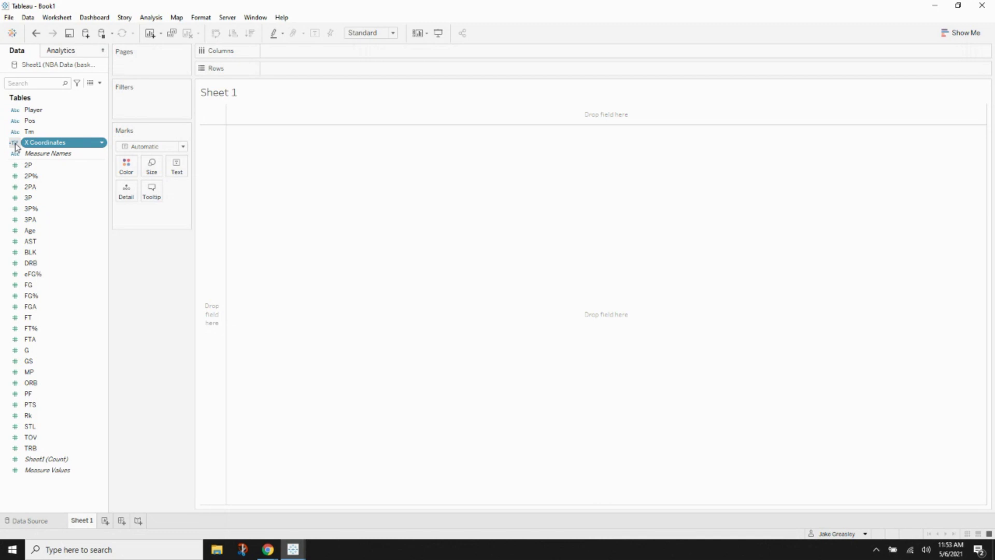
pyautogui.click(15, 148)
pyautogui.click(31, 156)
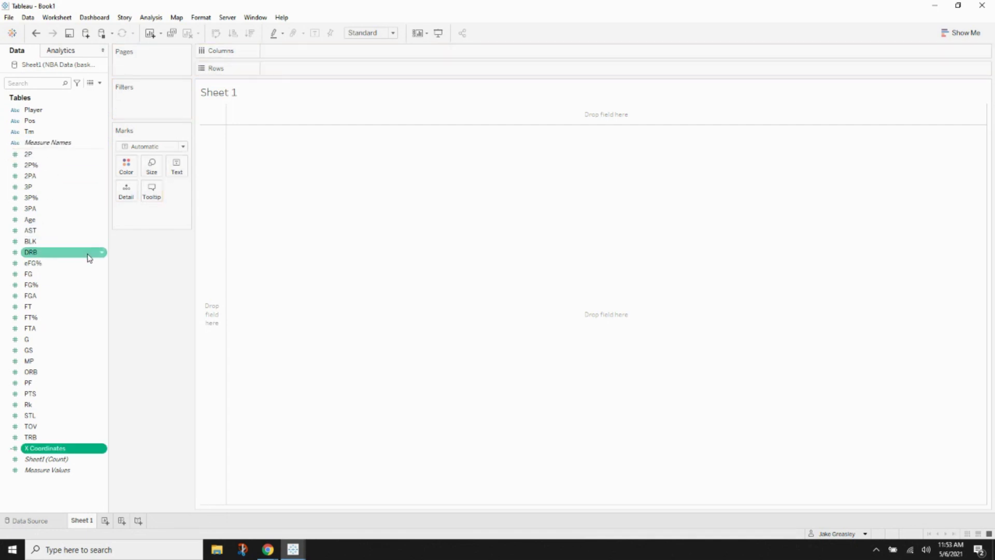
# Step: Duplicate X Coordinates and begin renaming the copy, deleting the leading X
pyautogui.rightClick(56, 454)
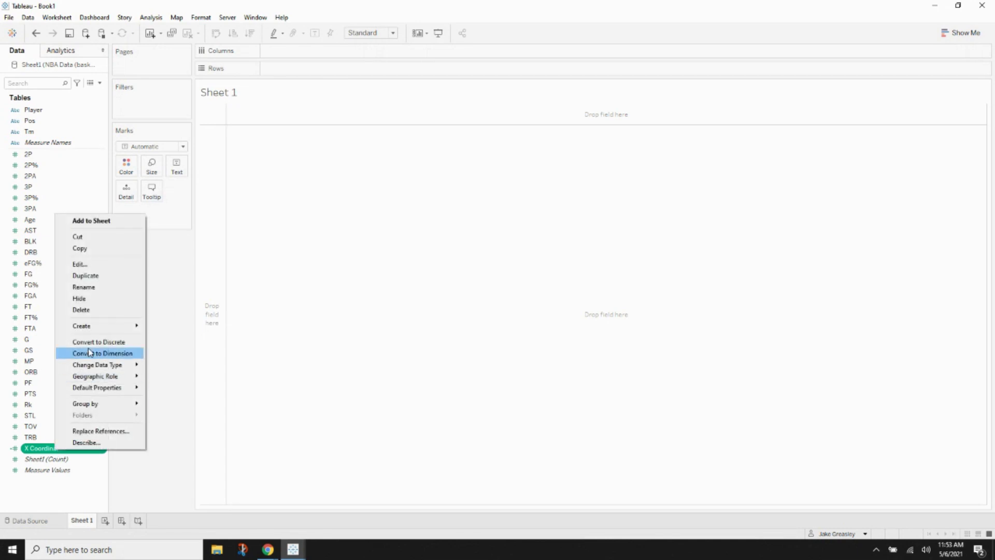
pyautogui.click(89, 276)
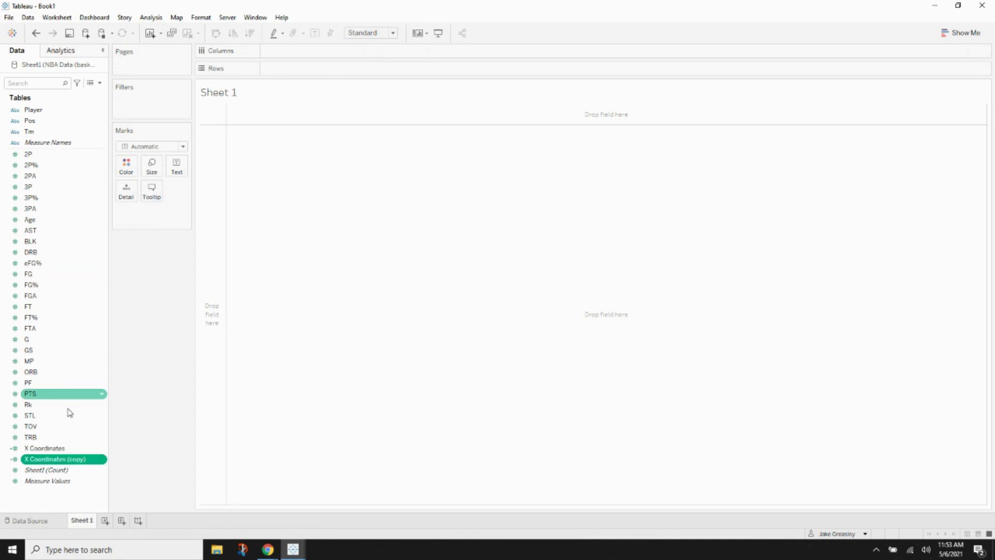
pyautogui.rightClick(46, 460)
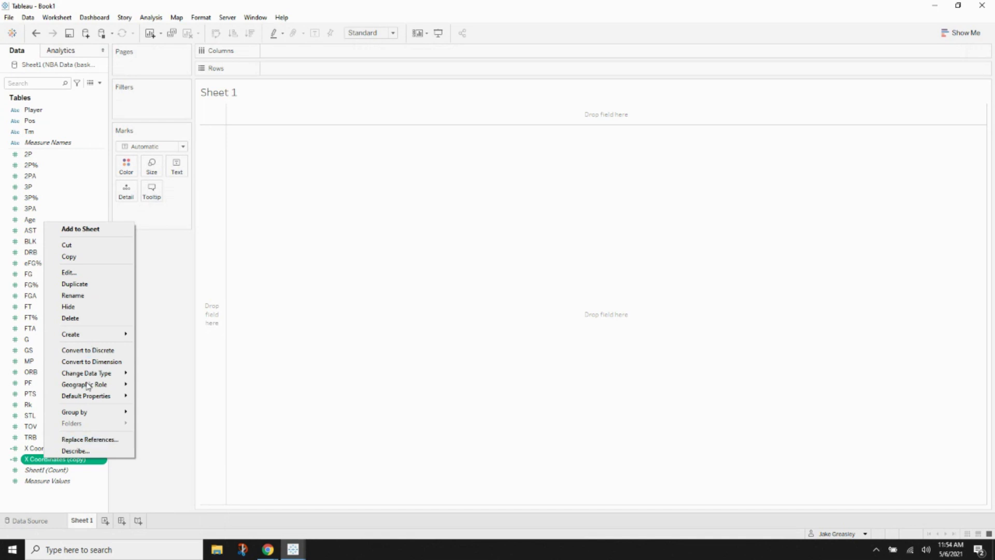
pyautogui.click(86, 295)
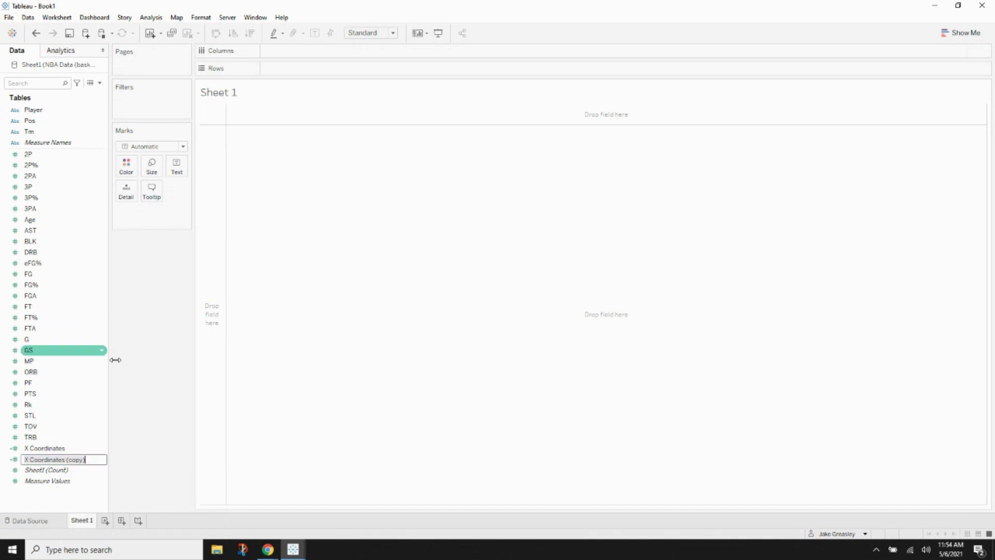
pyautogui.click(90, 463)
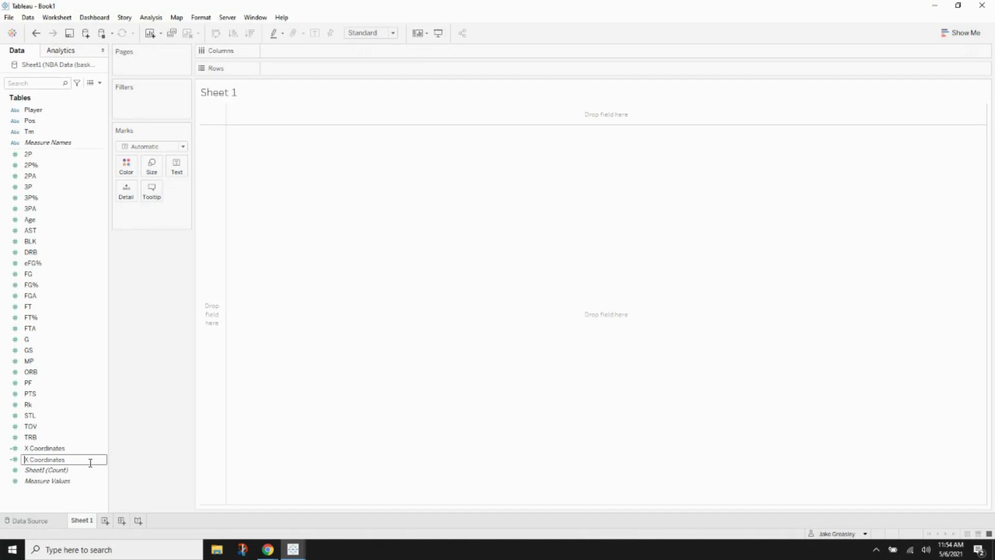
pyautogui.press('Delete')
# Step: Finish renaming the copy to Y Coordinates and add a new background image for Sheet1
pyautogui.write('Y')
pyautogui.press('Return')
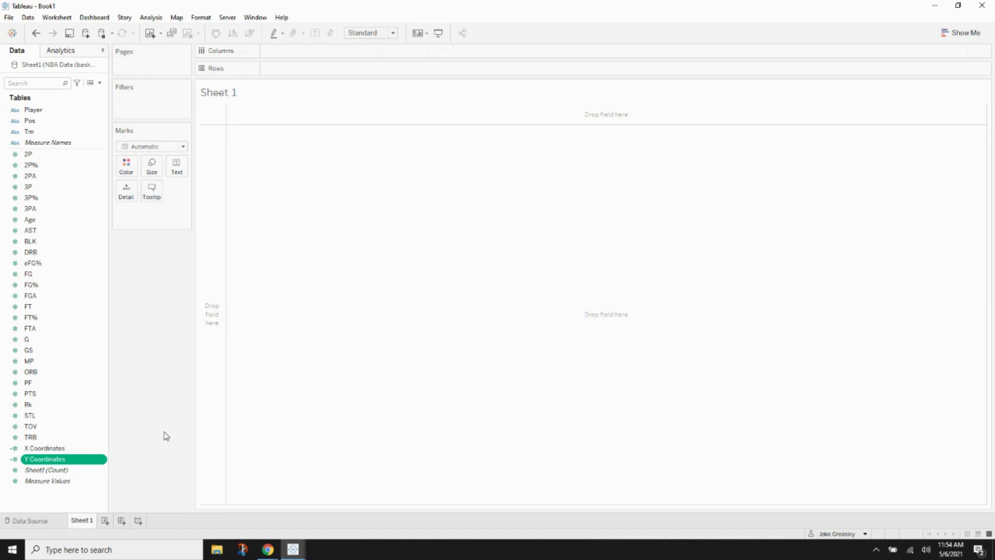
pyautogui.click(177, 17)
pyautogui.moveTo(218, 42)
pyautogui.click(270, 43)
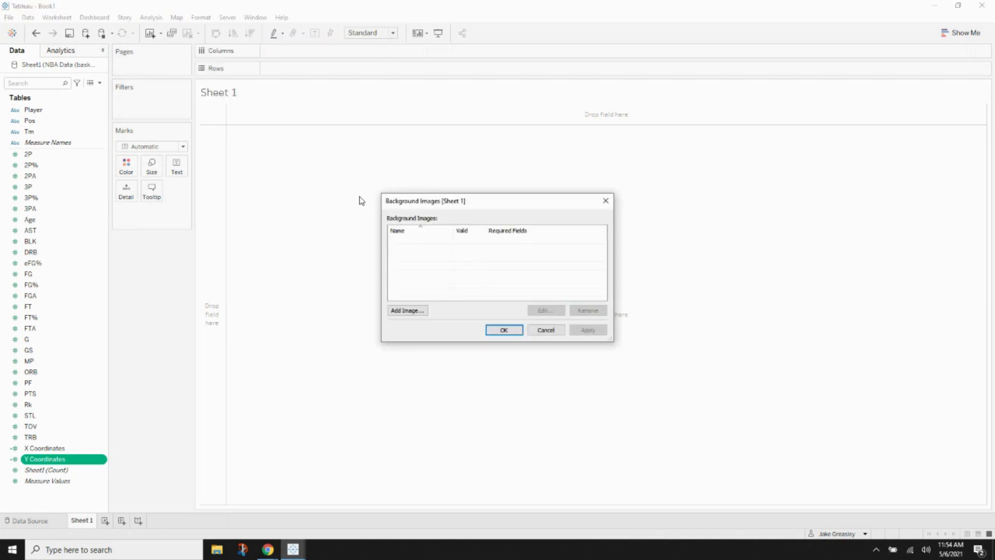
pyautogui.click(407, 310)
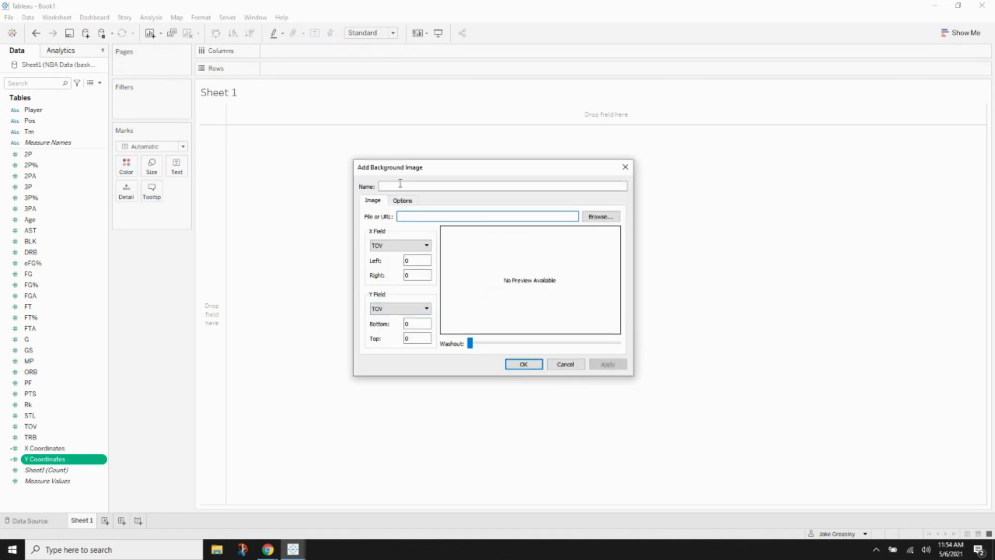
# Step: Name the image Left Court, use Left - Court.jpg, and map it to X/Y Coordinates
pyautogui.click(401, 185)
pyautogui.write('Left Court')
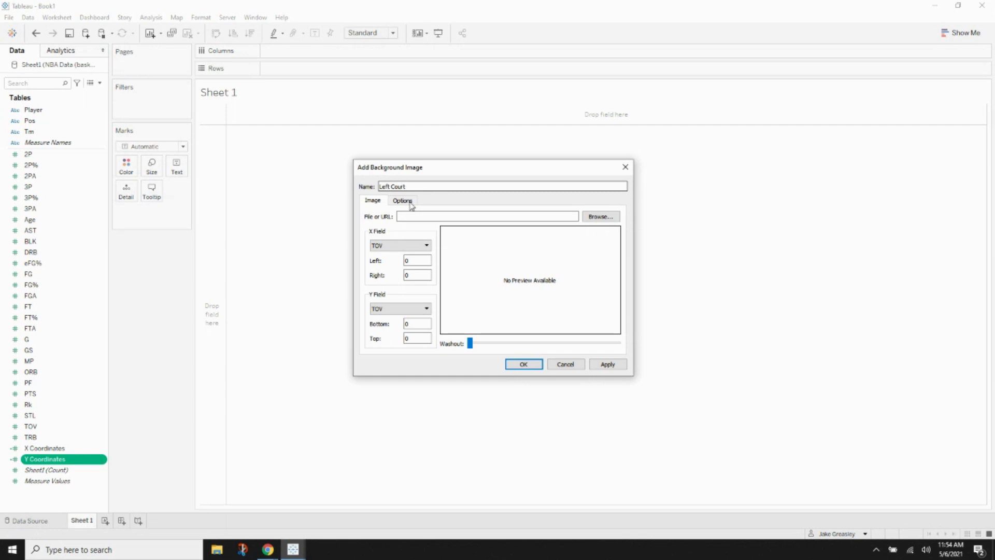
pyautogui.click(599, 218)
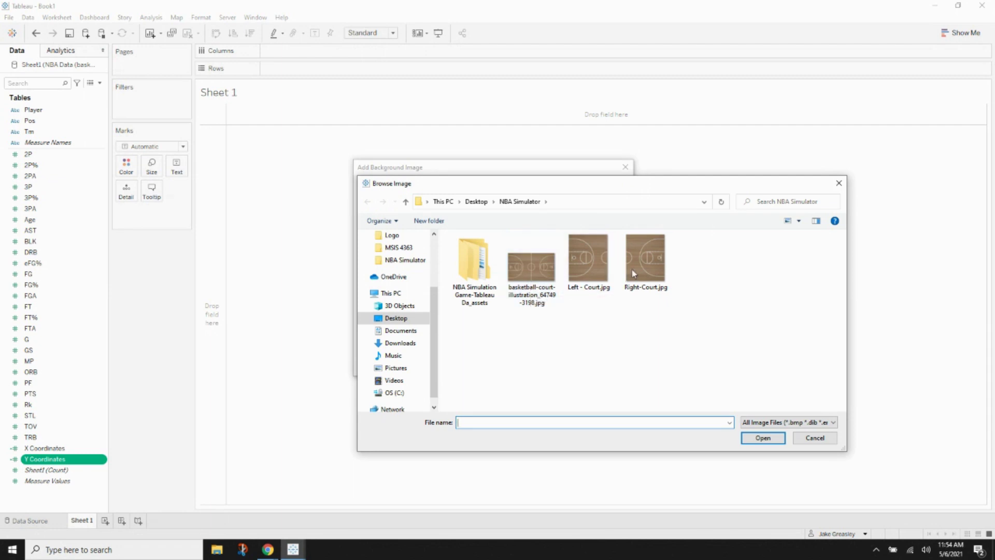
pyautogui.doubleClick(593, 272)
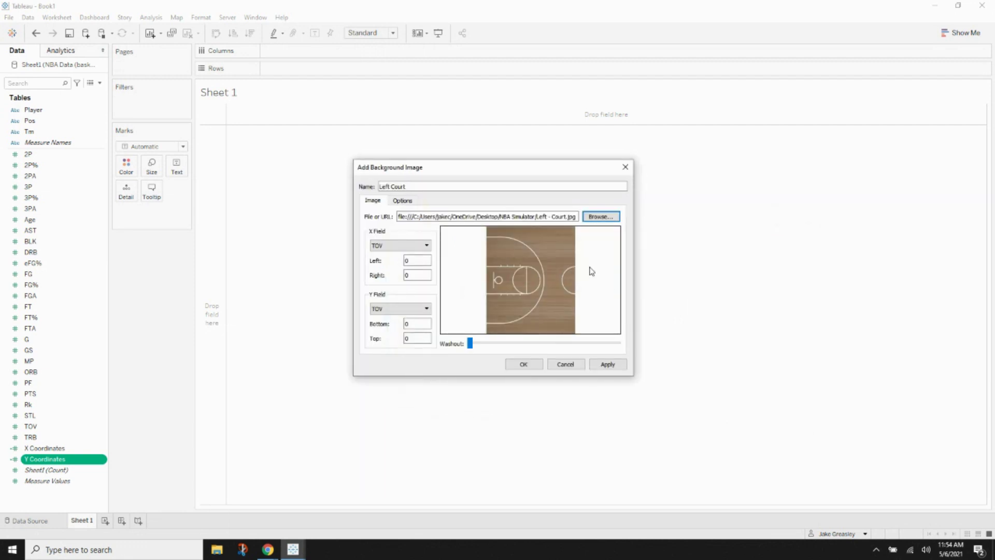
pyautogui.click(412, 246)
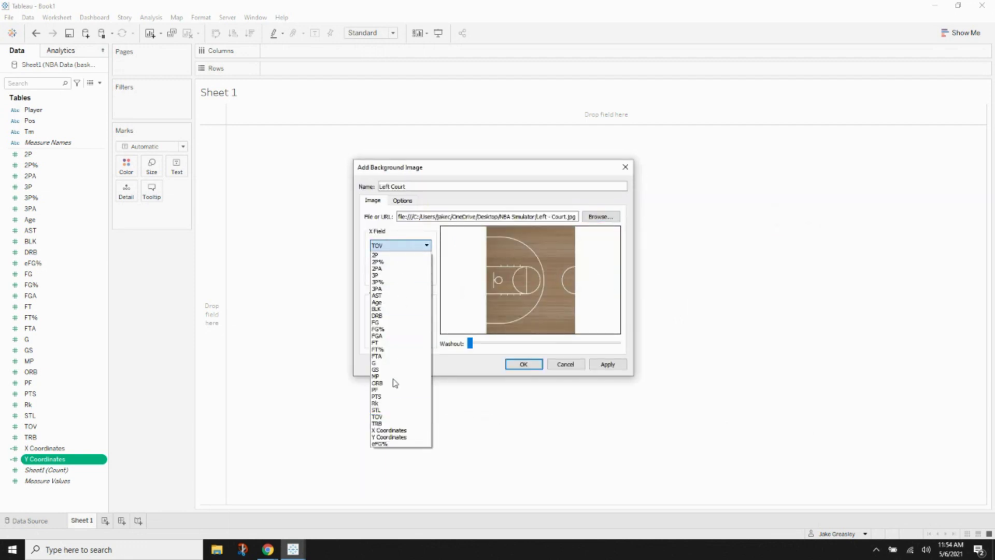
pyautogui.click(385, 432)
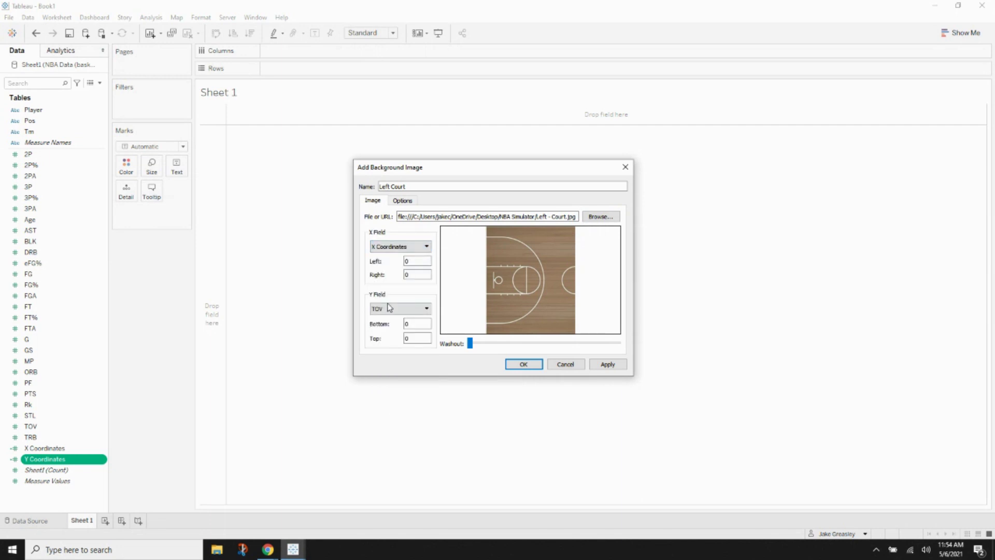
pyautogui.click(387, 310)
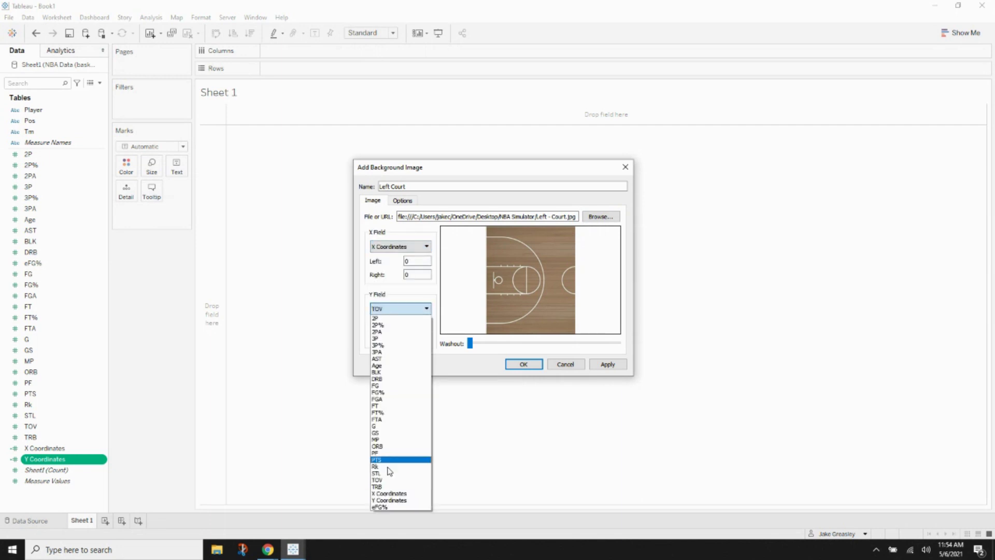
pyautogui.click(407, 500)
pyautogui.click(417, 277)
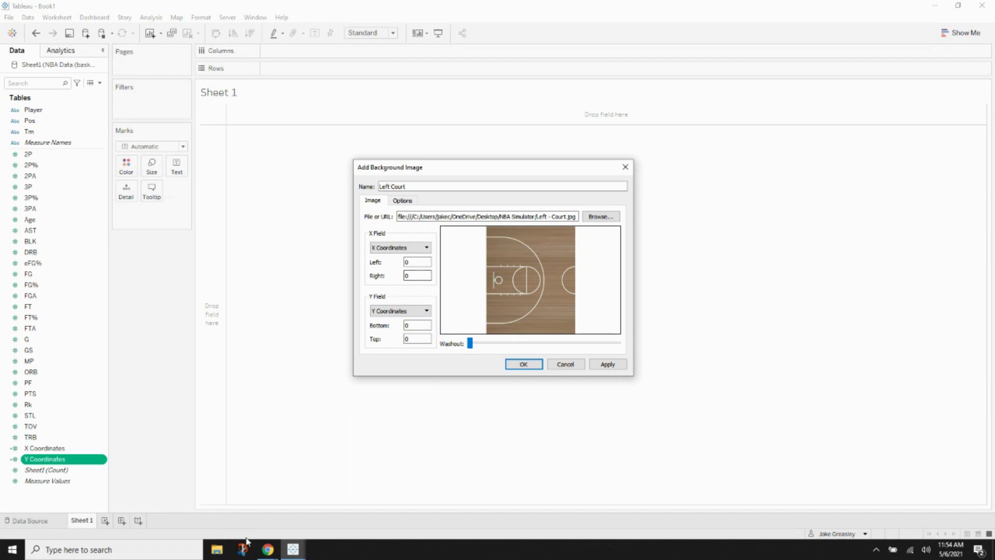
# Step: Check in File Explorer that Desktop > NBA Simulator > Left - Court.jpg measures 285 x 344 pixels
pyautogui.click(216, 549)
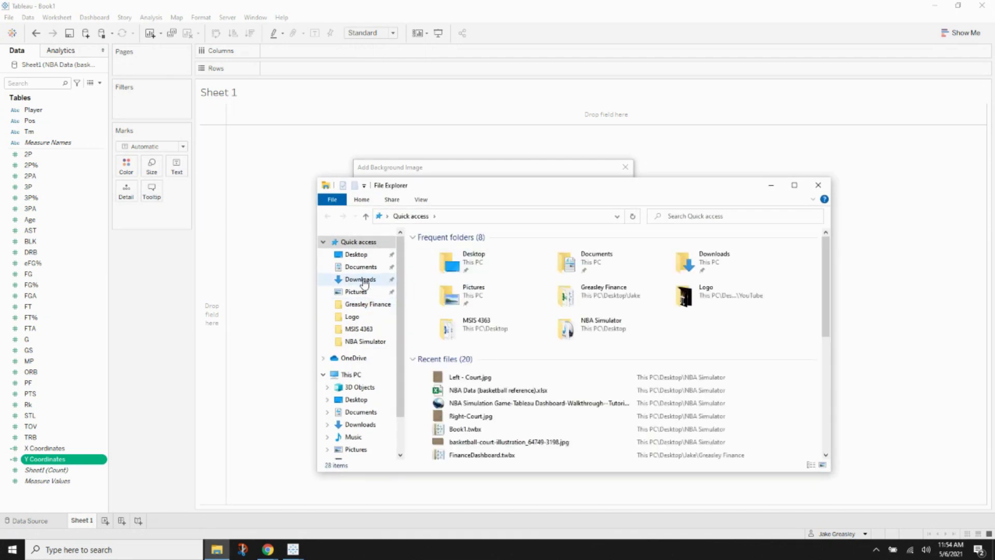
pyautogui.click(357, 255)
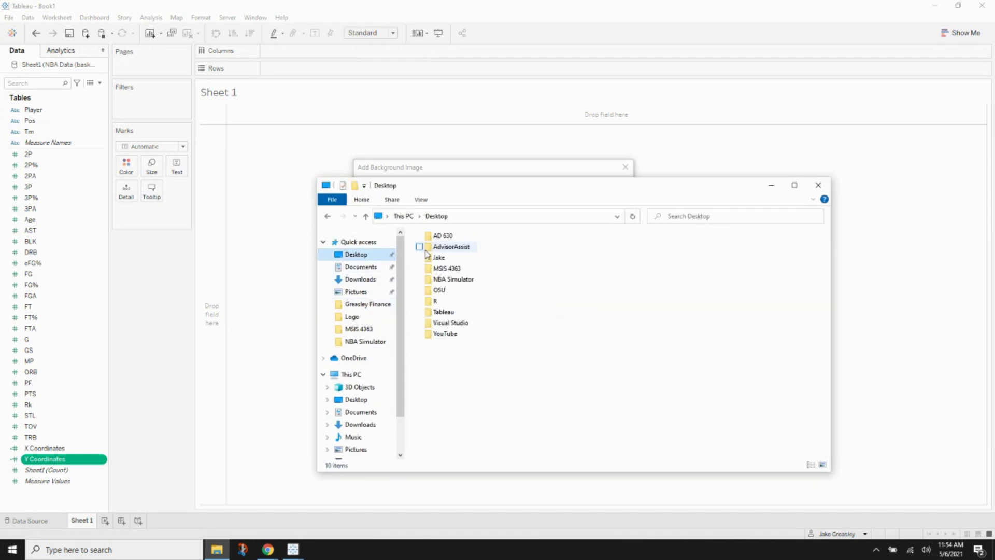
pyautogui.doubleClick(444, 334)
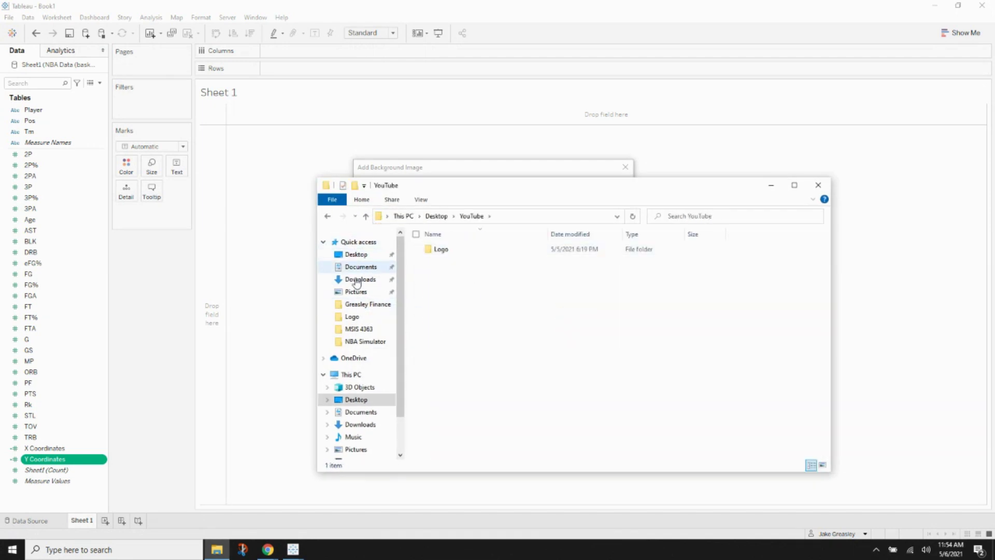
pyautogui.click(356, 255)
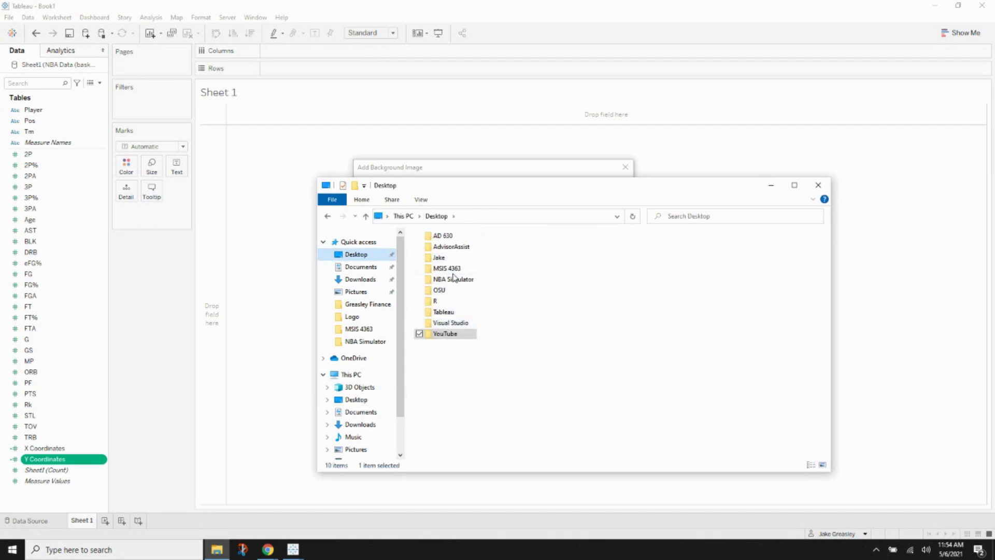
pyautogui.doubleClick(452, 279)
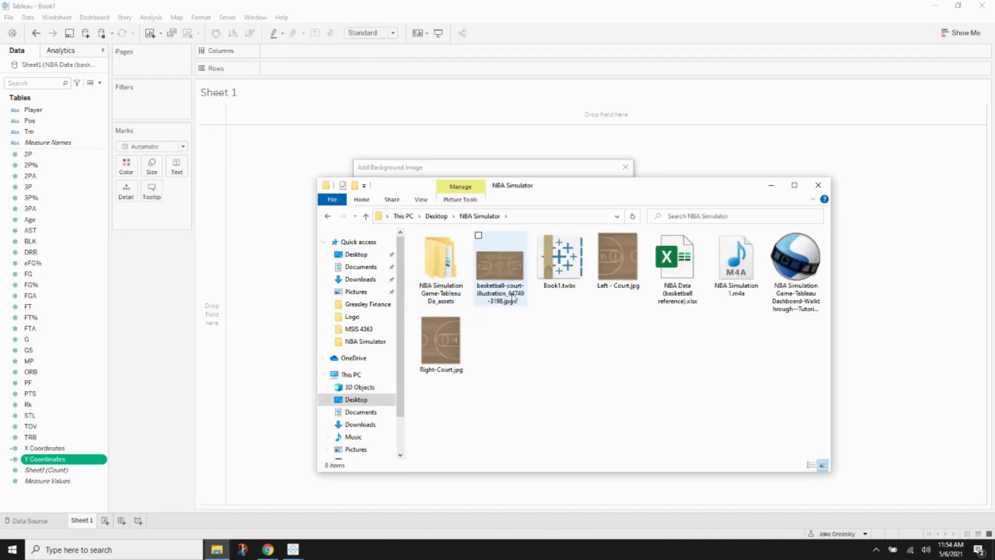
pyautogui.click(611, 255)
pyautogui.rightClick(611, 263)
pyautogui.click(513, 530)
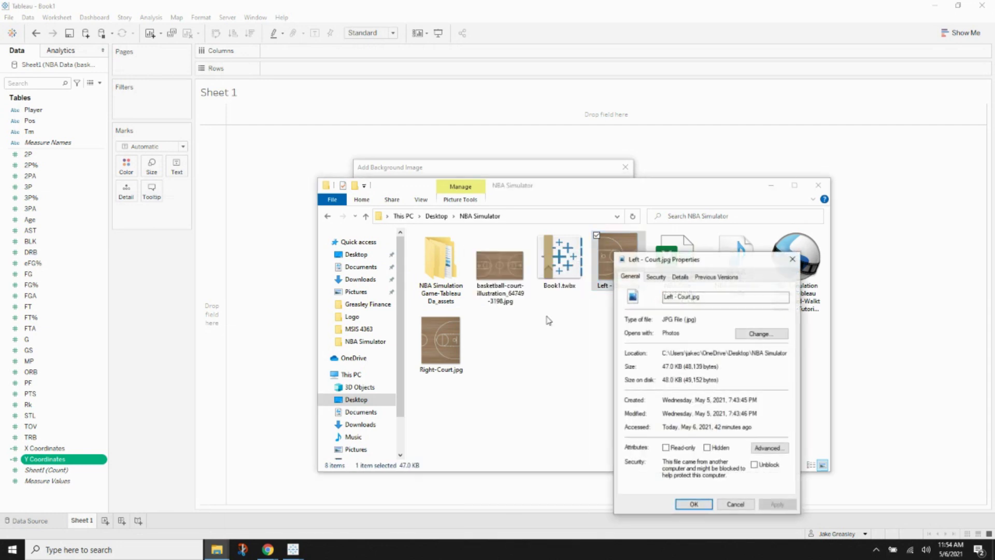
pyautogui.click(680, 277)
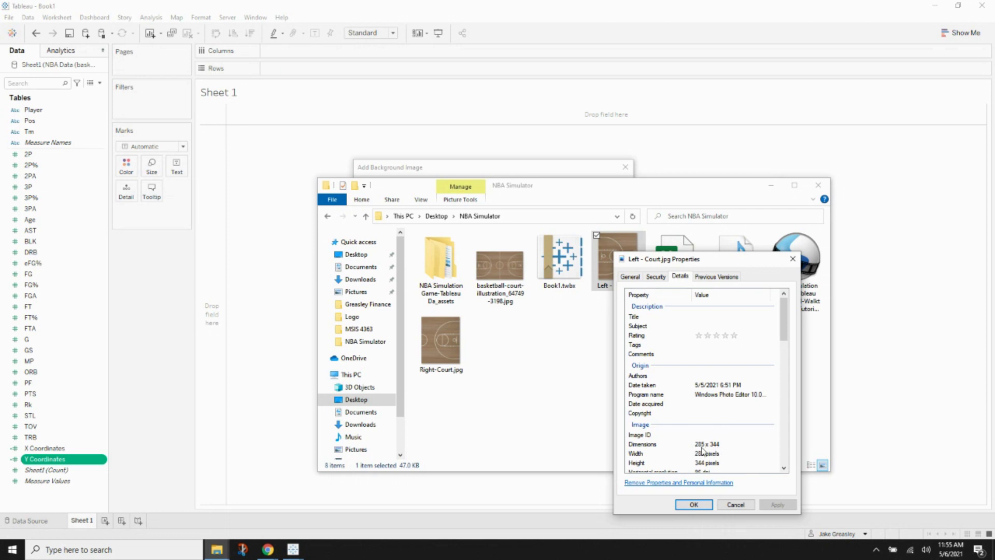
pyautogui.click(693, 504)
# Step: Set the Left Court image boundaries to Right 285 and Top 344, then put X Coordinates on Columns
pyautogui.click(817, 185)
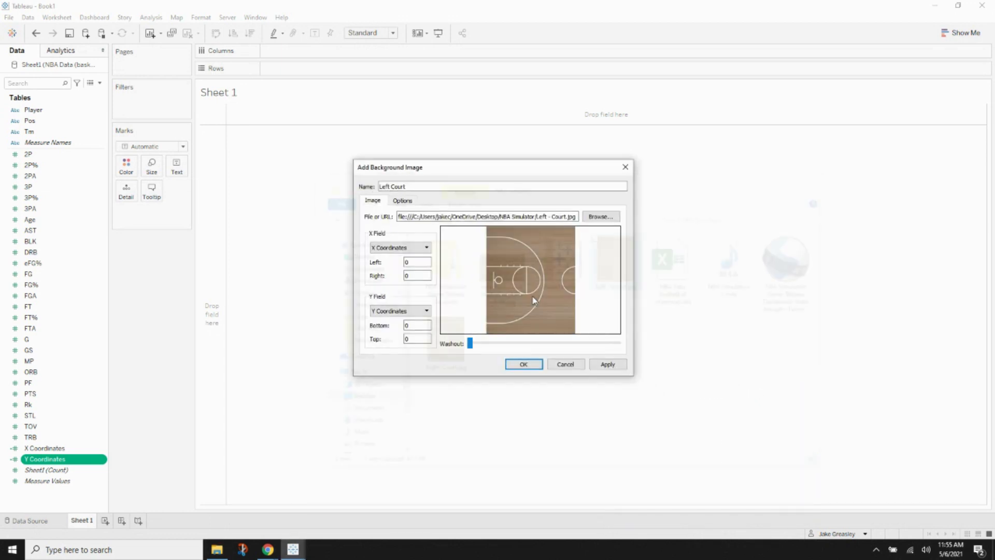
pyautogui.doubleClick(409, 276)
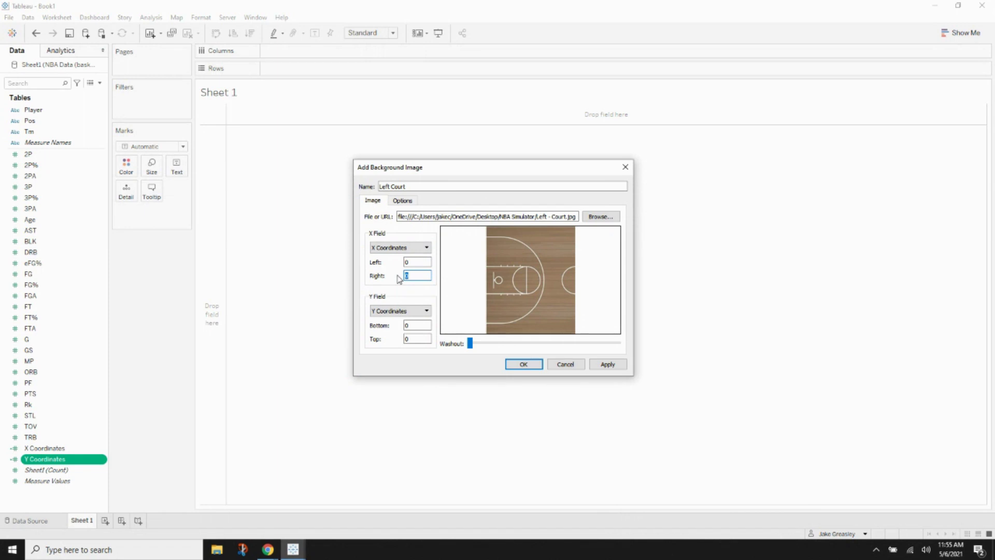
pyautogui.write('285')
pyautogui.click(415, 339)
pyautogui.write('344')
pyautogui.click(523, 364)
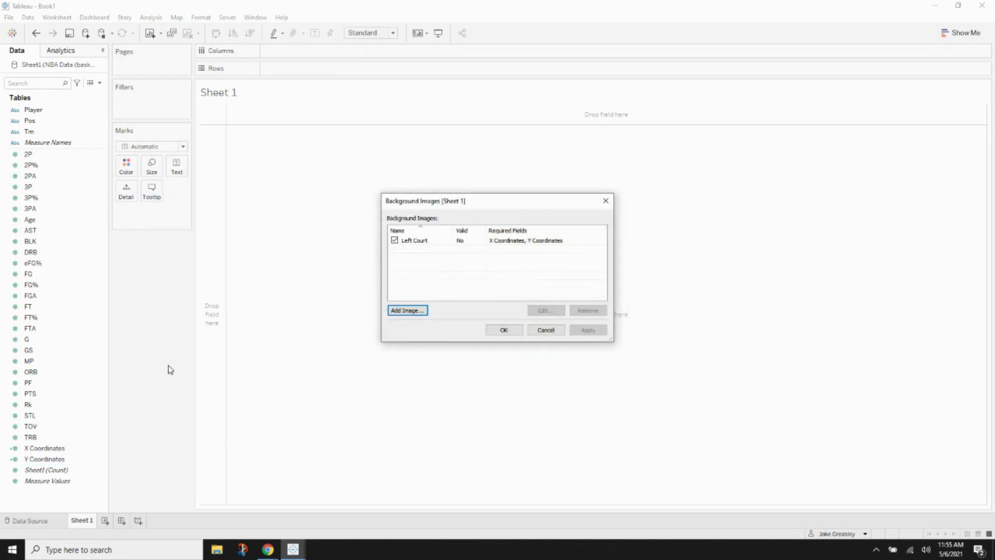
pyautogui.click(506, 330)
pyautogui.moveTo(66, 451); pyautogui.dragTo(296, 78)
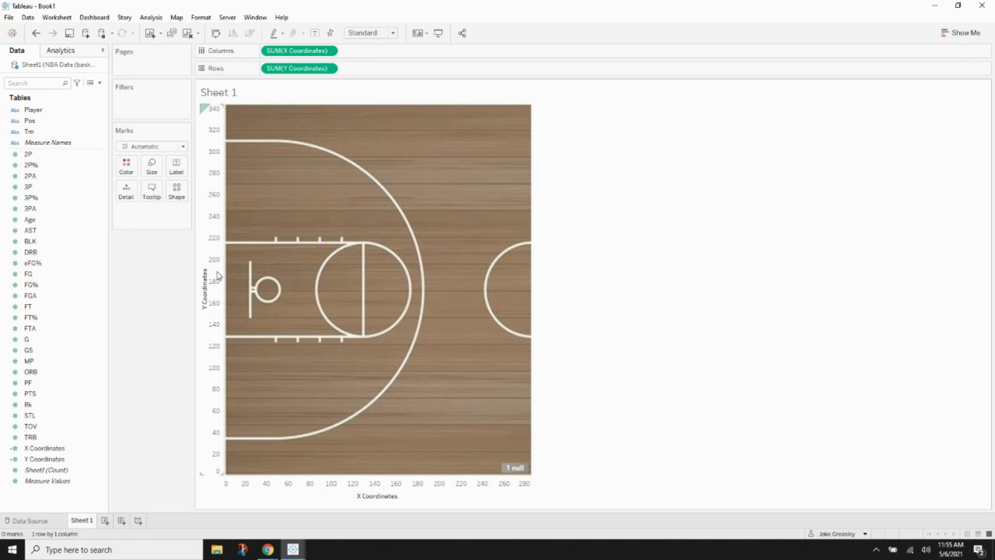
# Step: Fix the Y Coordinates axis range at 0 to 344
pyautogui.moveTo(229, 167)
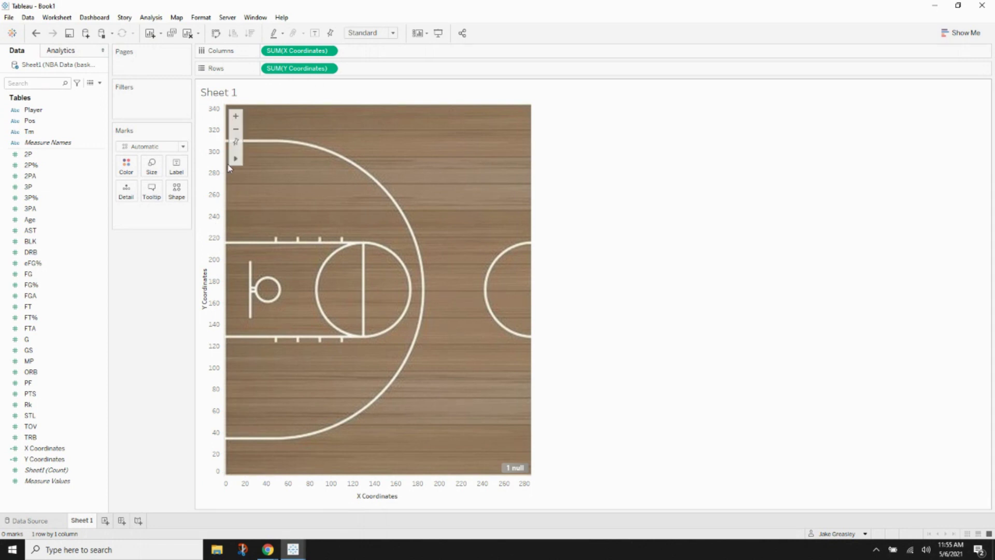
pyautogui.rightClick(217, 131)
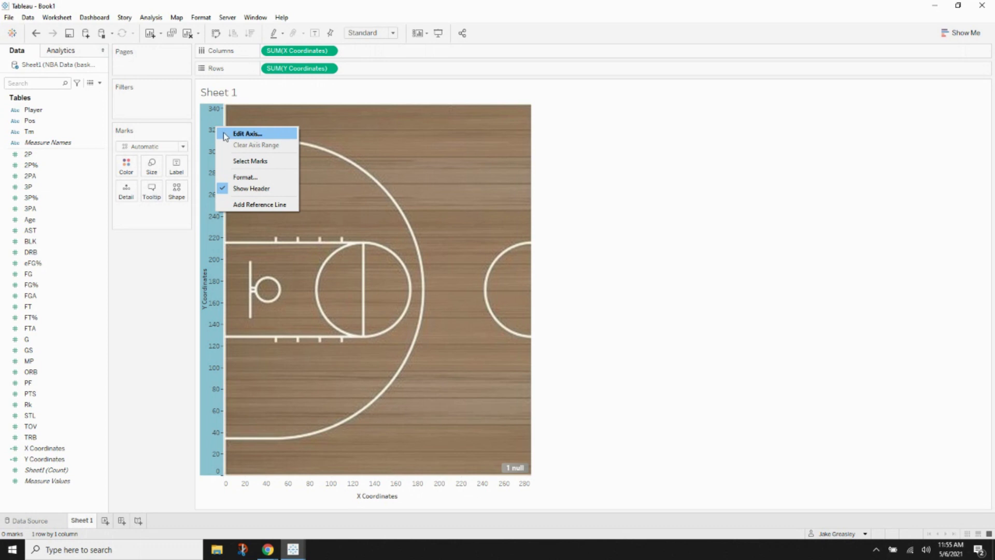
pyautogui.click(267, 135)
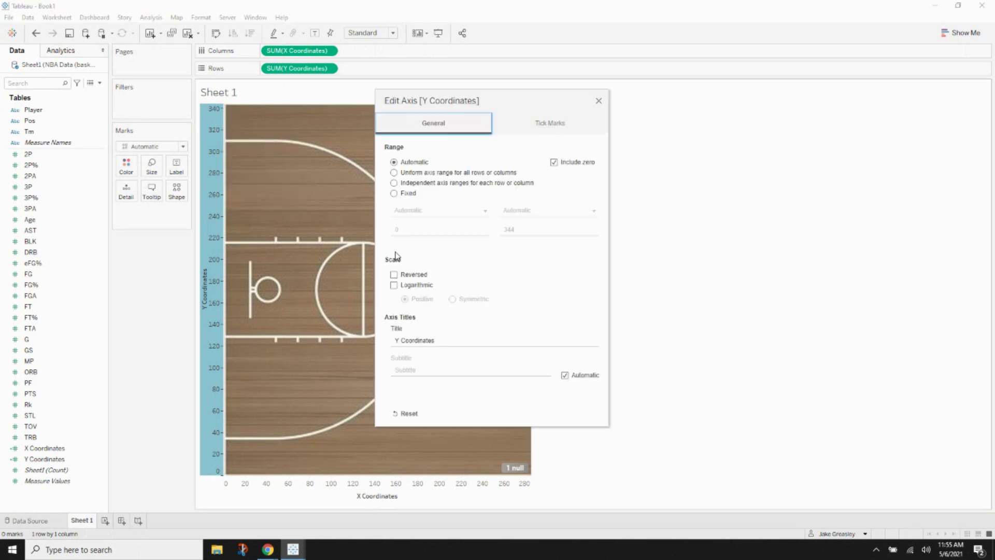
pyautogui.click(394, 195)
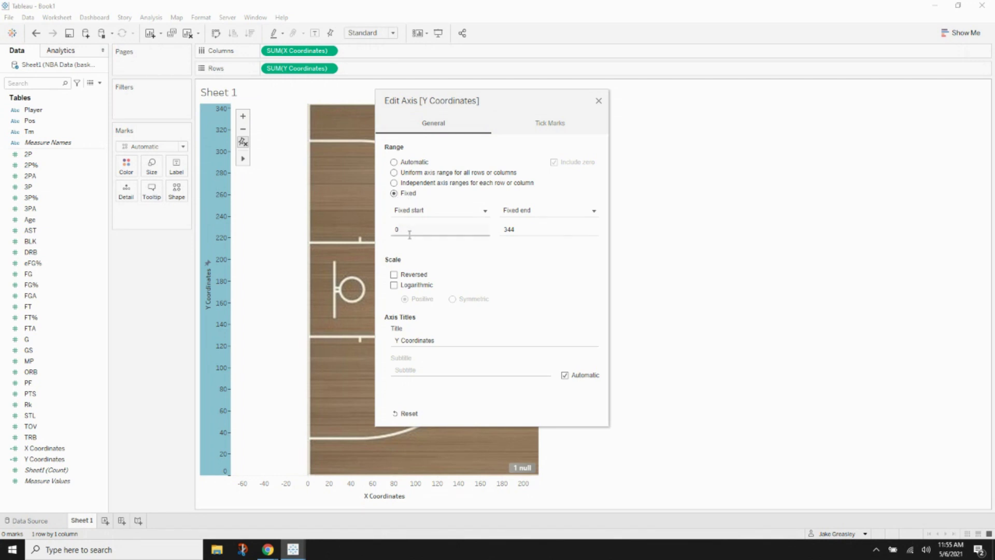
pyautogui.click(522, 230)
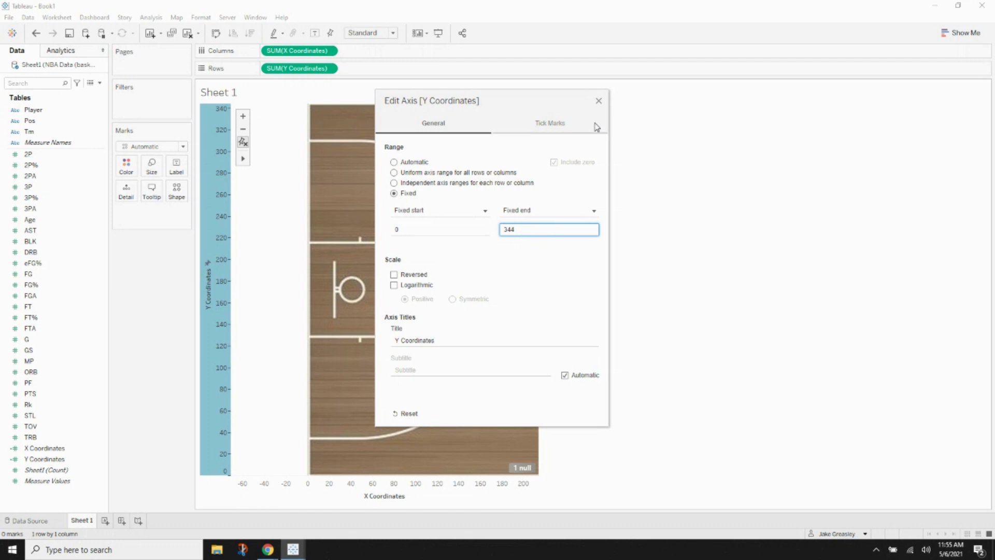
pyautogui.click(599, 102)
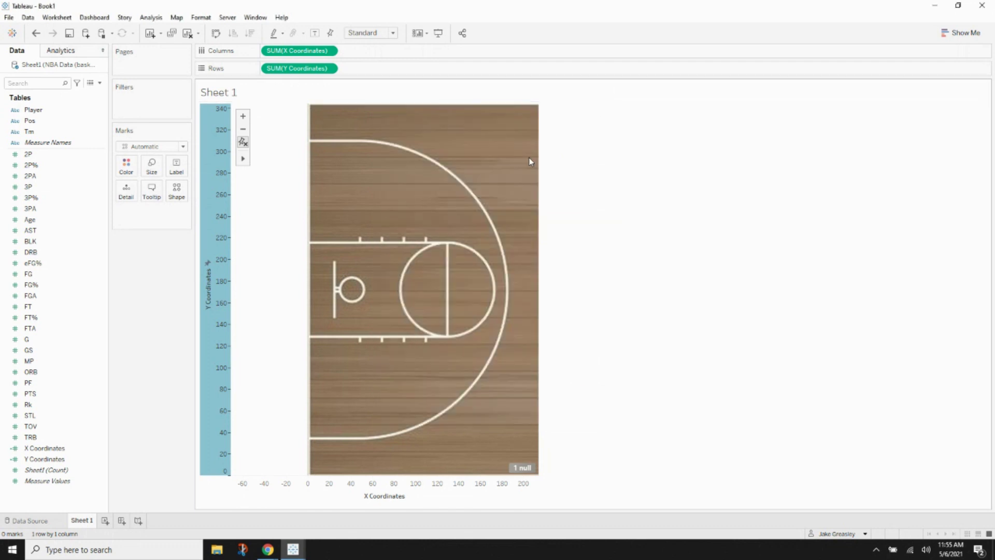
# Step: Fix the X Coordinates axis range at 0 to 285
pyautogui.rightClick(287, 491)
pyautogui.click(326, 408)
pyautogui.click(394, 194)
pyautogui.doubleClick(428, 230)
pyautogui.write('0')
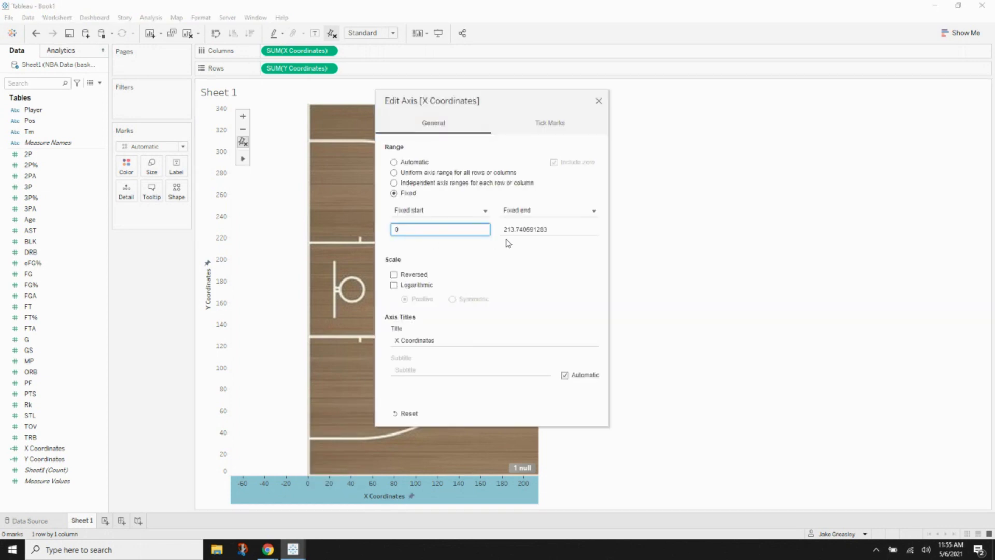
pyautogui.doubleClick(513, 229)
pyautogui.write('285')
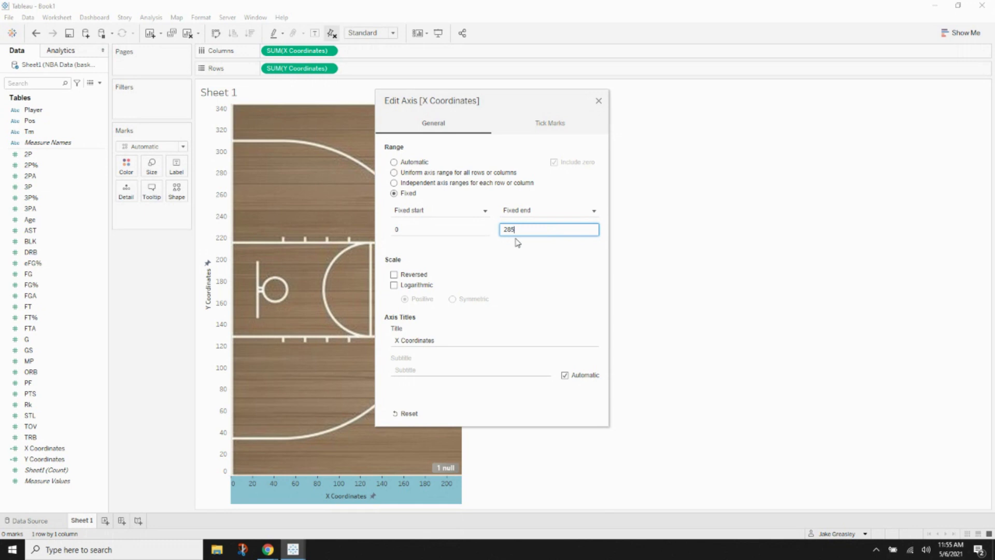
pyautogui.press('Return')
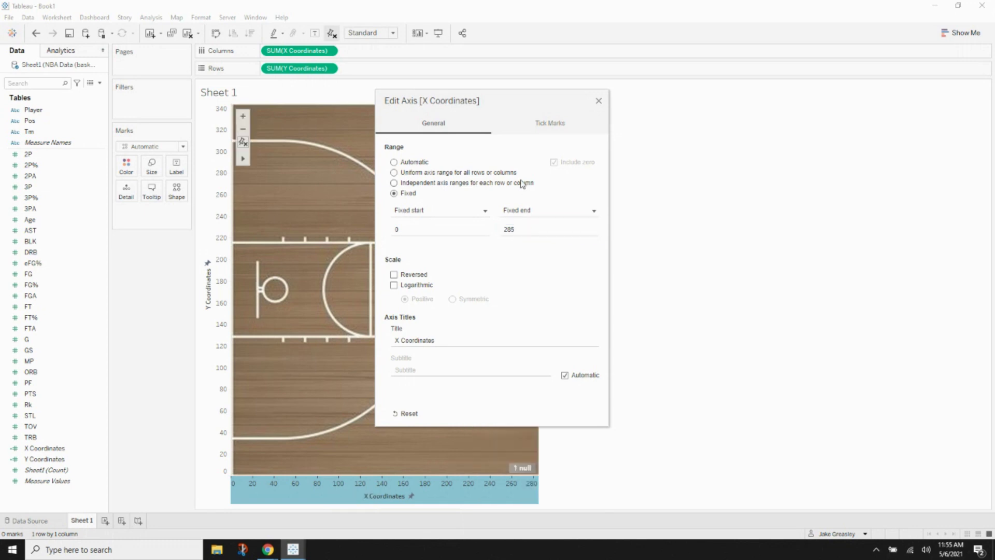
pyautogui.click(599, 102)
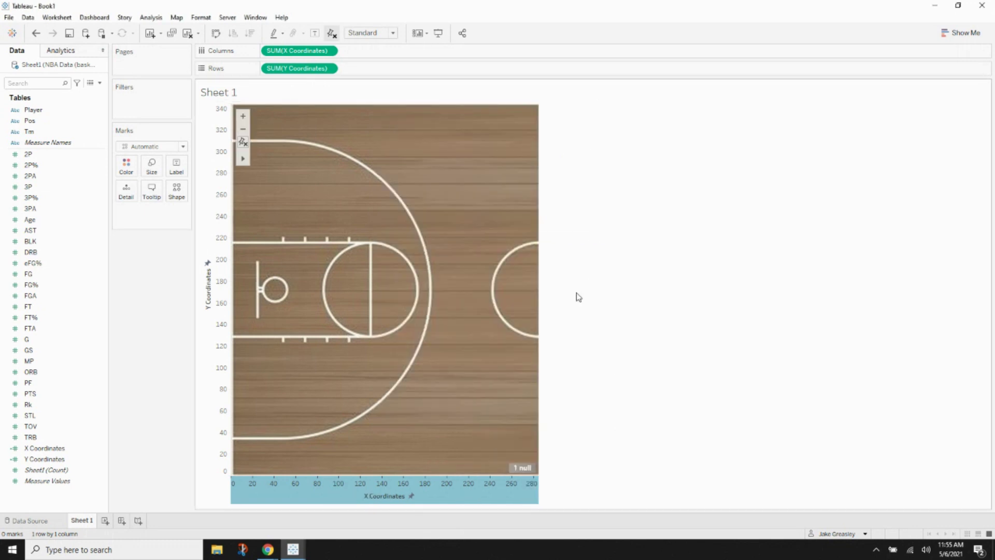
# Step: Hide the X and Y axis headers and the Sheet 1 title
pyautogui.rightClick(216, 326)
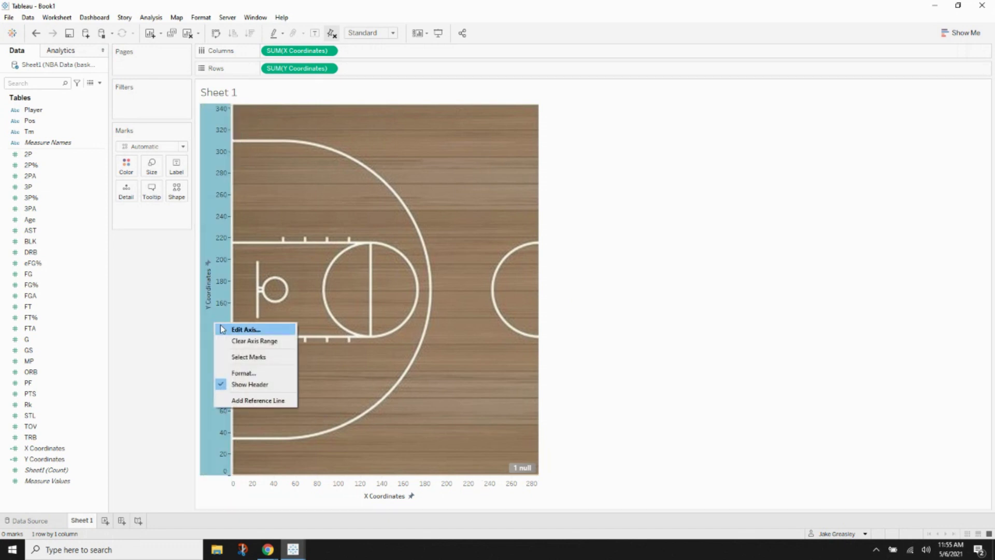
pyautogui.click(241, 385)
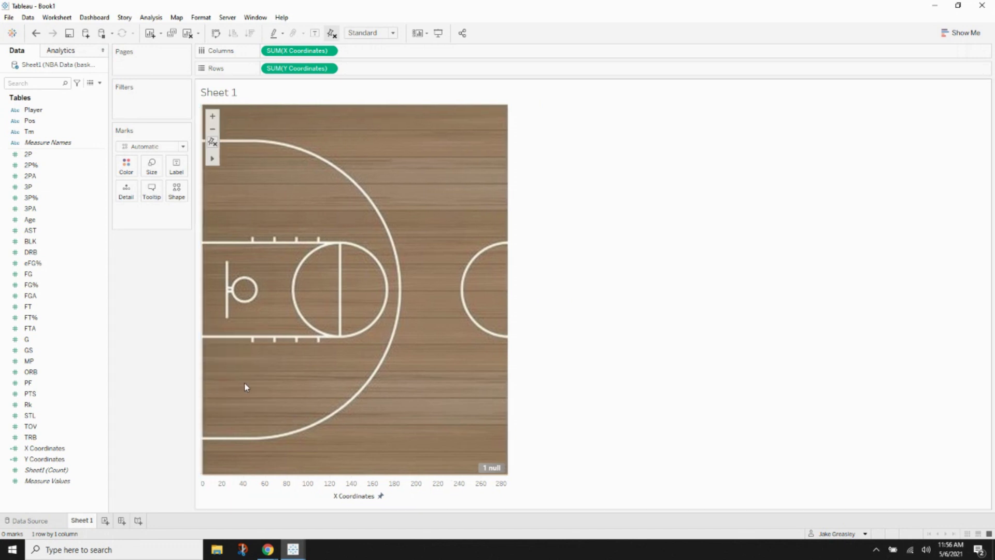
pyautogui.rightClick(271, 489)
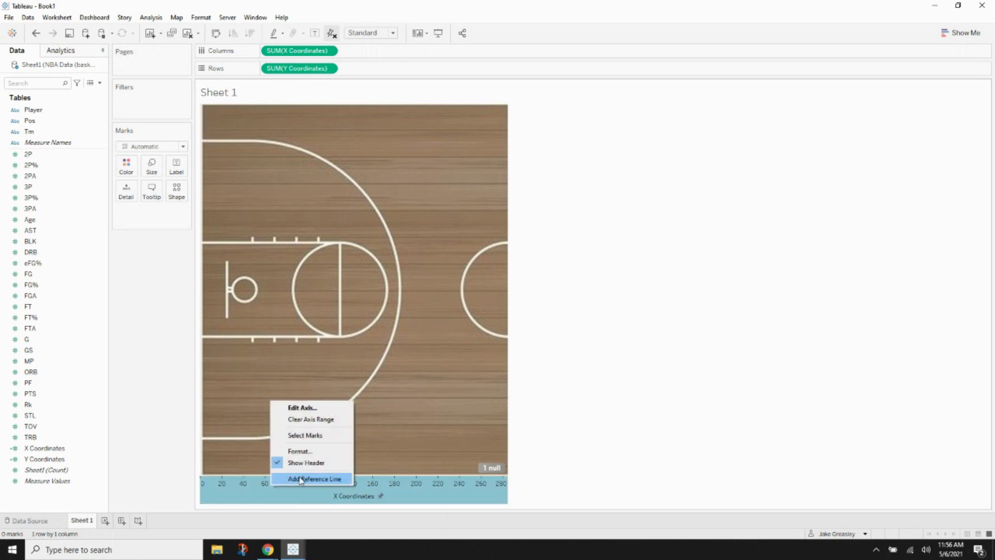
pyautogui.click(331, 462)
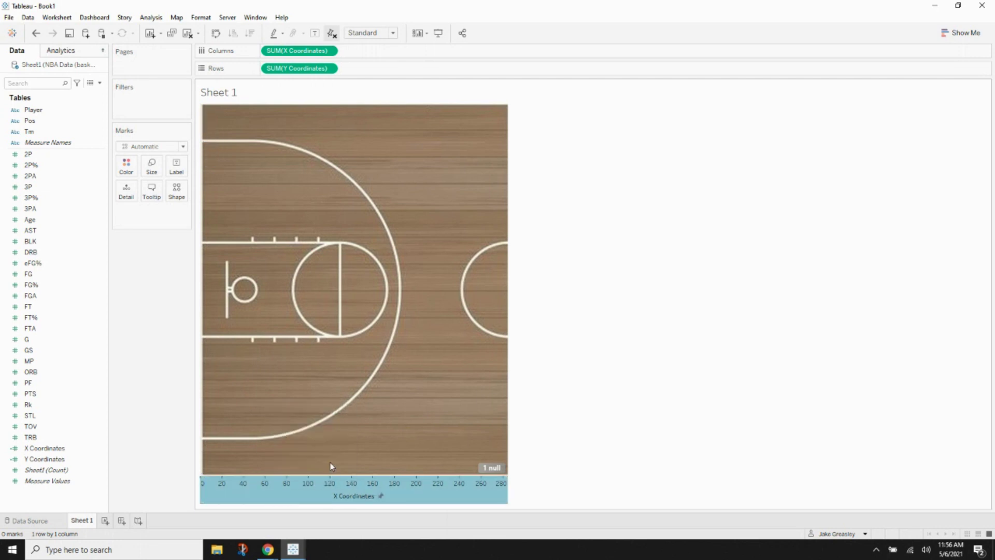
pyautogui.rightClick(276, 96)
pyautogui.click(301, 125)
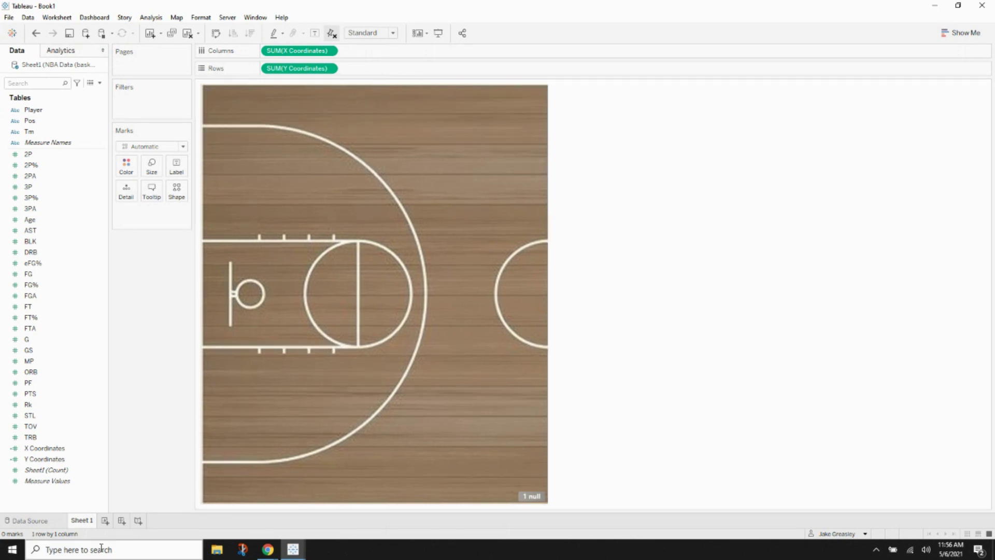
# Step: Rename the worksheet to Home Court
pyautogui.rightClick(86, 522)
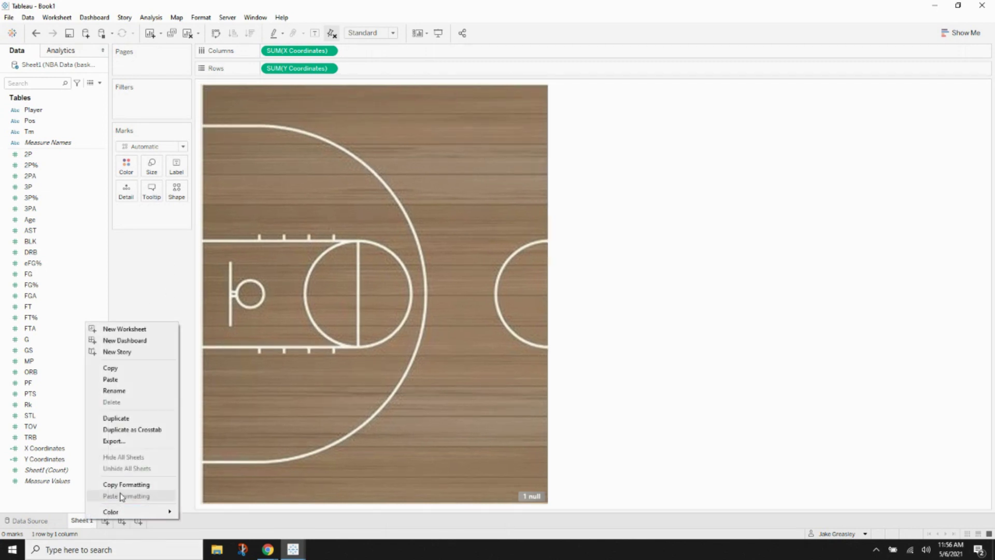
pyautogui.click(129, 392)
pyautogui.write('Home Court')
pyautogui.press('Return')
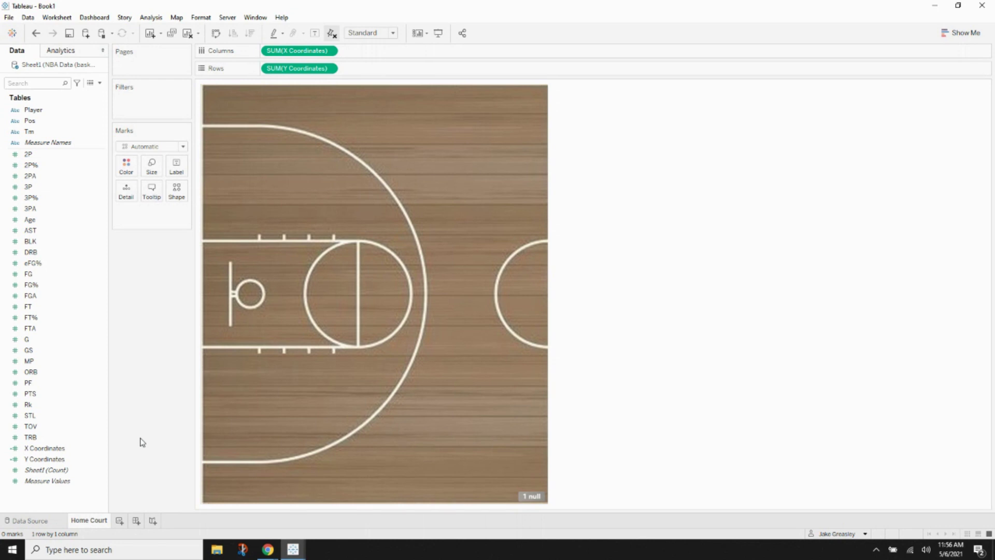
# Step: Create a calculated field 'Player + Pos' with the formula [Player] + ", " + [Pos]
pyautogui.click(100, 83)
pyautogui.click(93, 94)
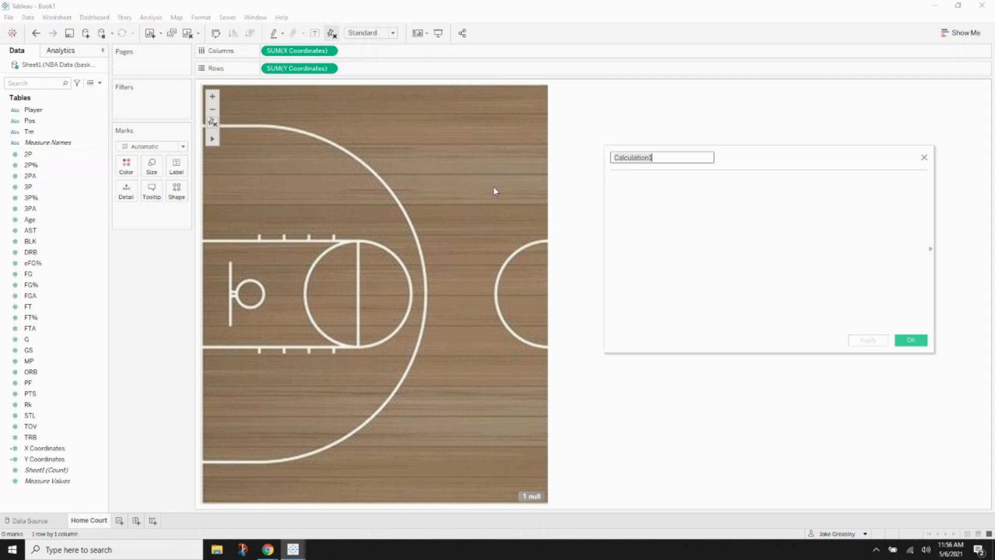
pyautogui.write('Player + Pos')
pyautogui.click(655, 208)
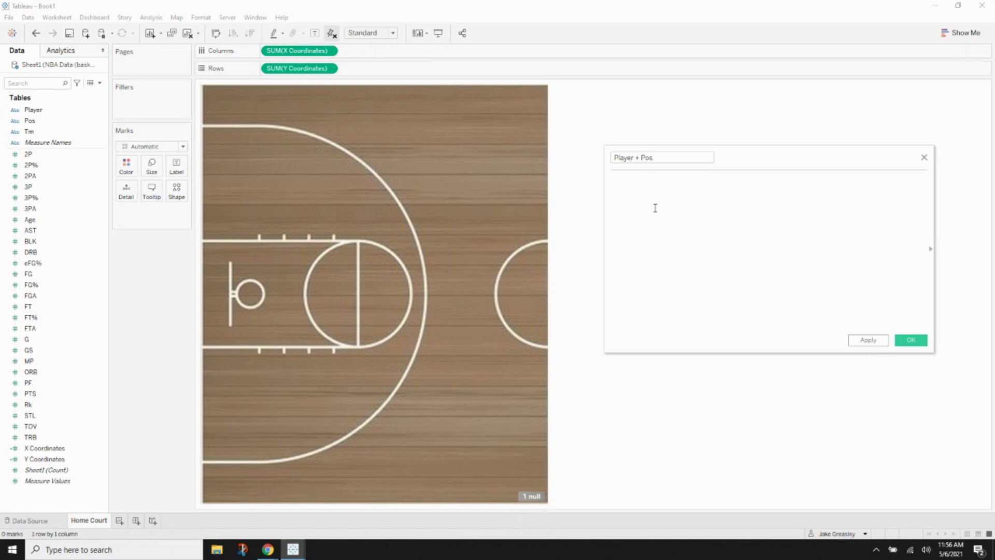
pyautogui.write('Pla')
pyautogui.press('Return')
pyautogui.write('+ ",')
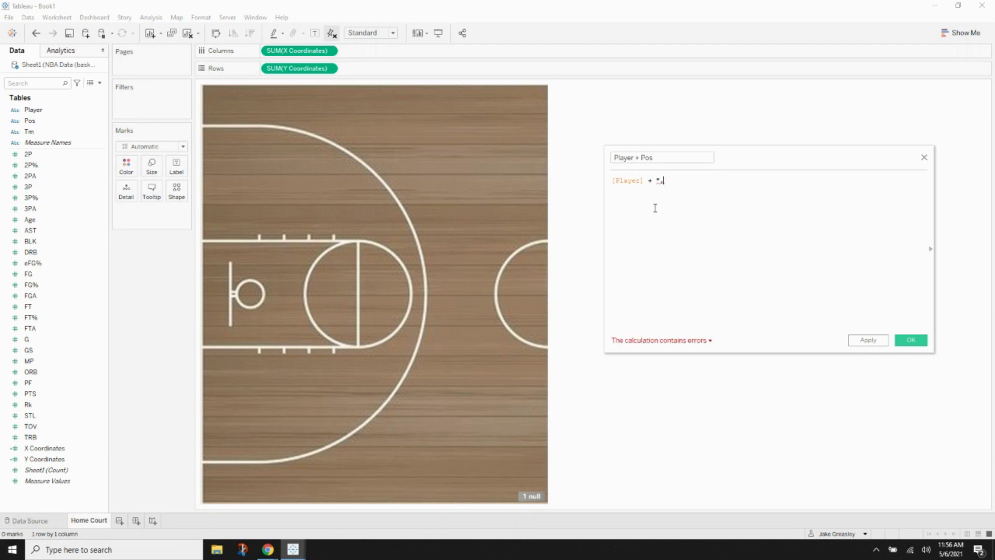
pyautogui.write(' " + Pos')
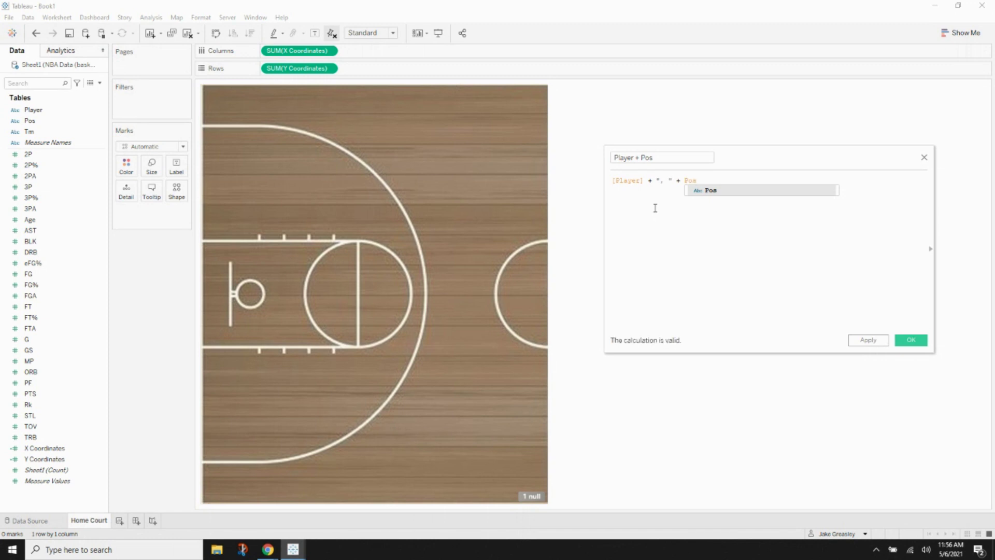
pyautogui.press('Return')
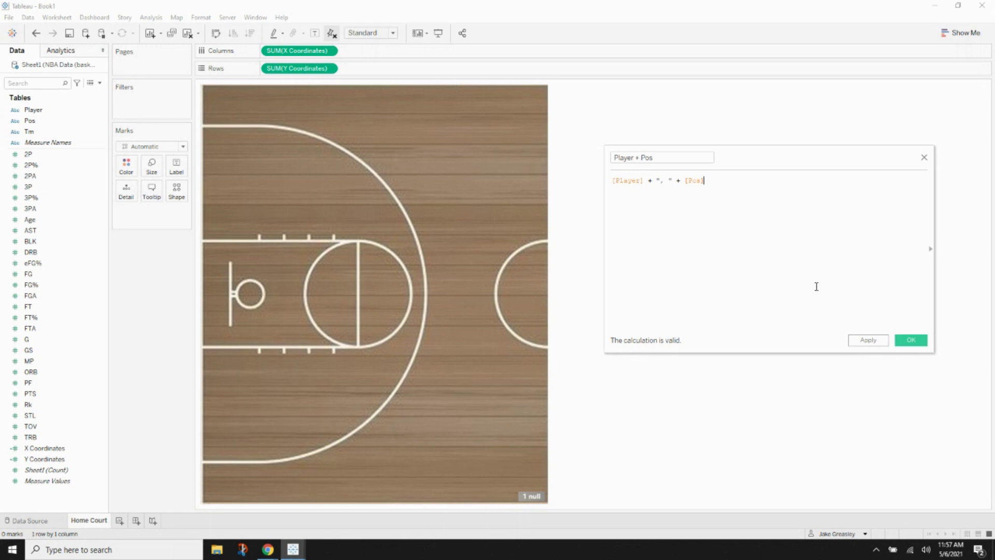
# Step: Save the calculation and add Player + Pos as a filter with all values included
pyautogui.click(910, 340)
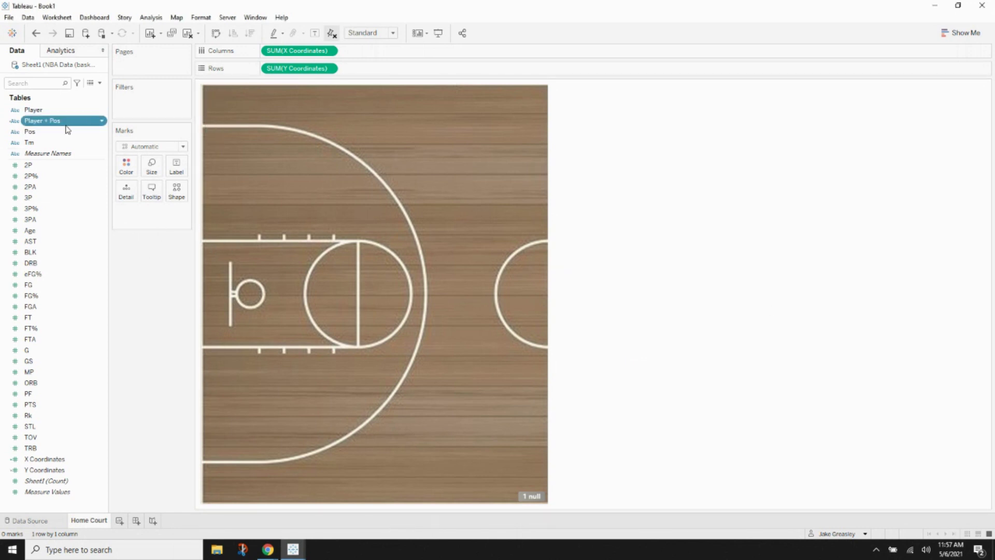
pyautogui.moveTo(66, 127); pyautogui.dragTo(156, 102)
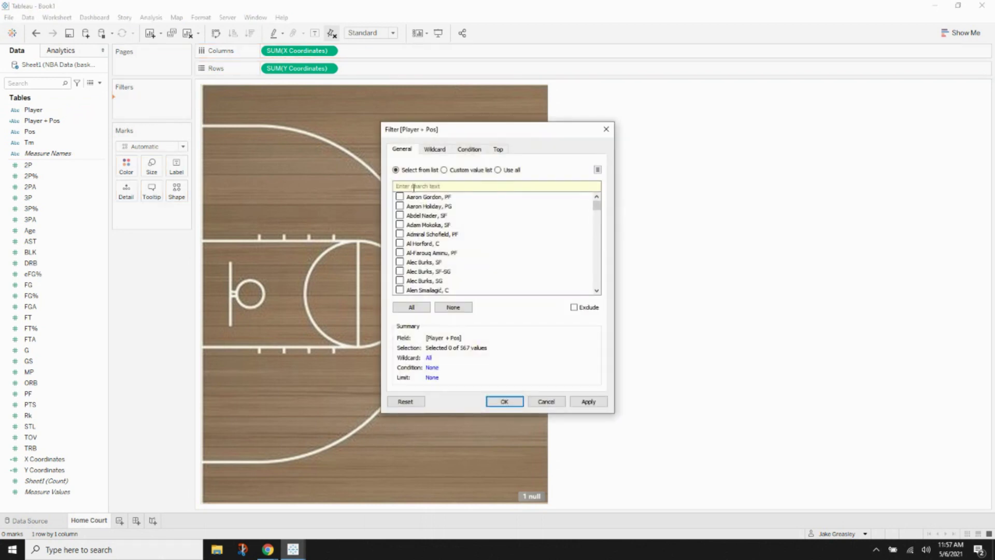
pyautogui.click(412, 307)
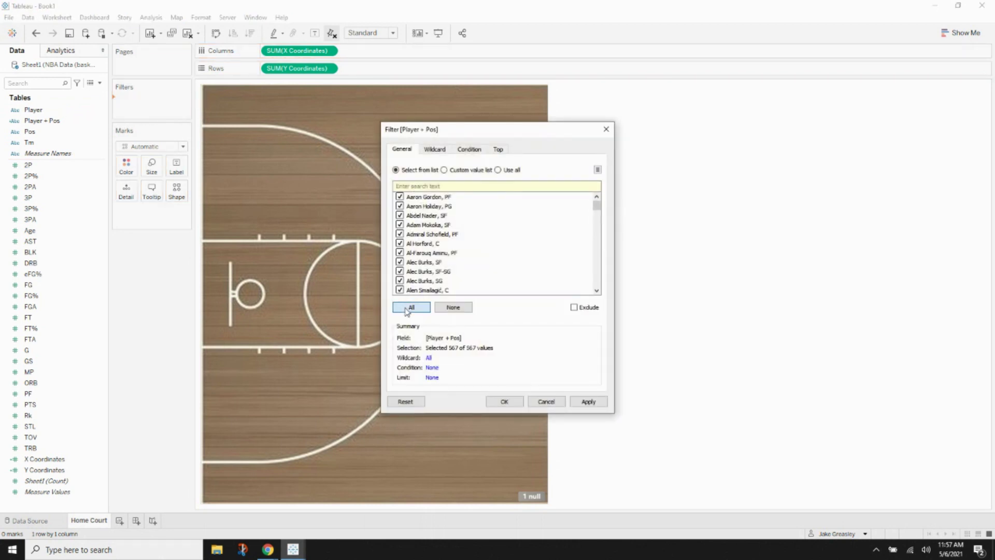
pyautogui.click(500, 402)
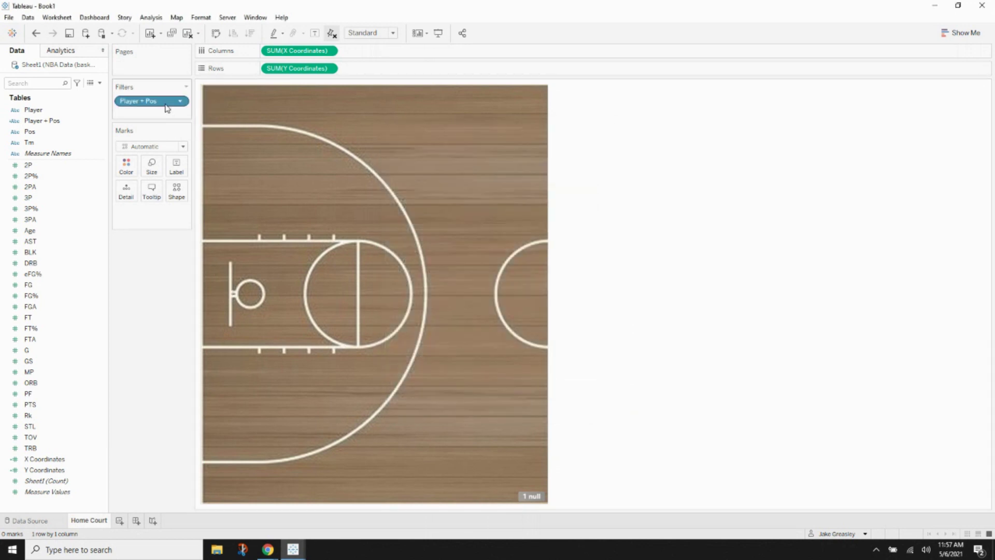
# Step: Show the Player + Pos filter card, dock it, and set it to a custom value list
pyautogui.rightClick(166, 107)
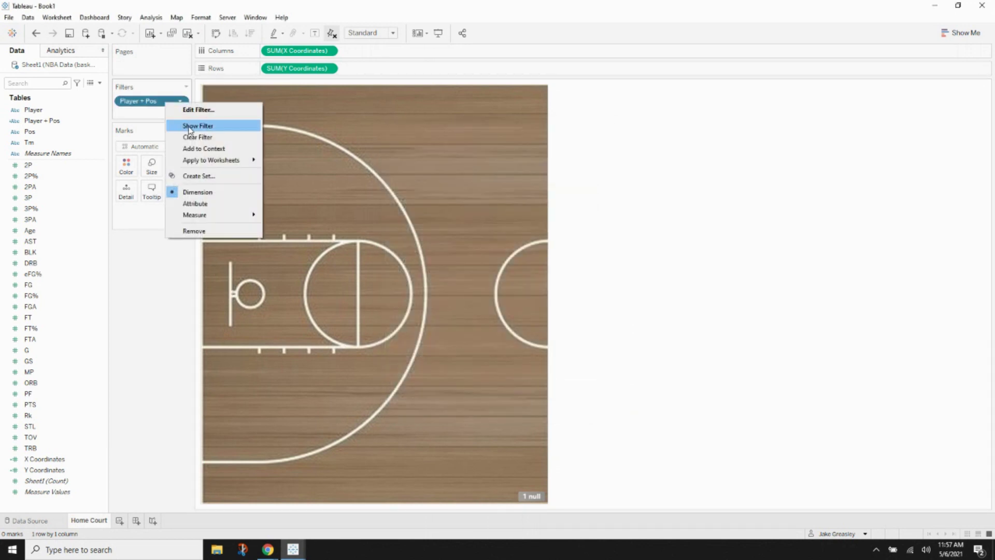
pyautogui.click(189, 127)
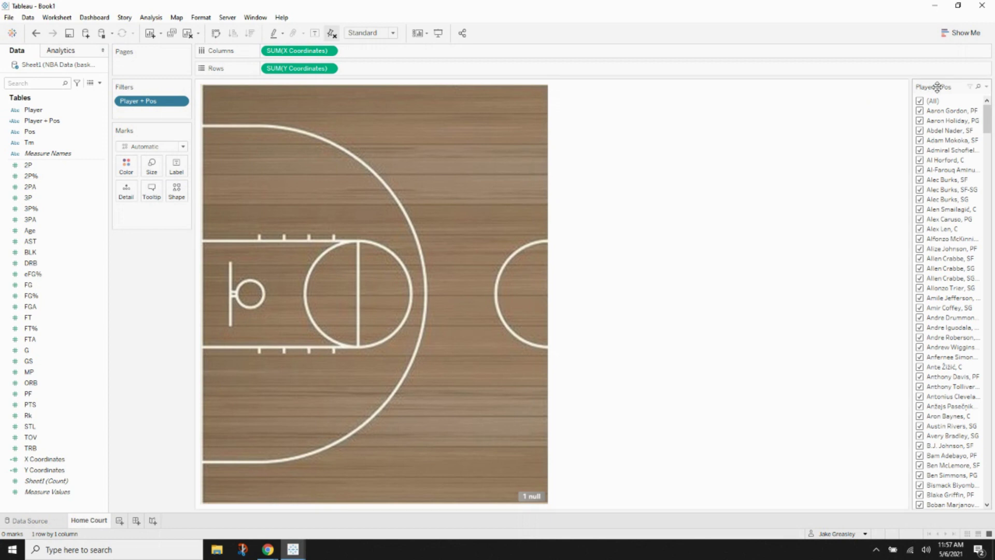
pyautogui.moveTo(936, 87); pyautogui.dragTo(175, 249)
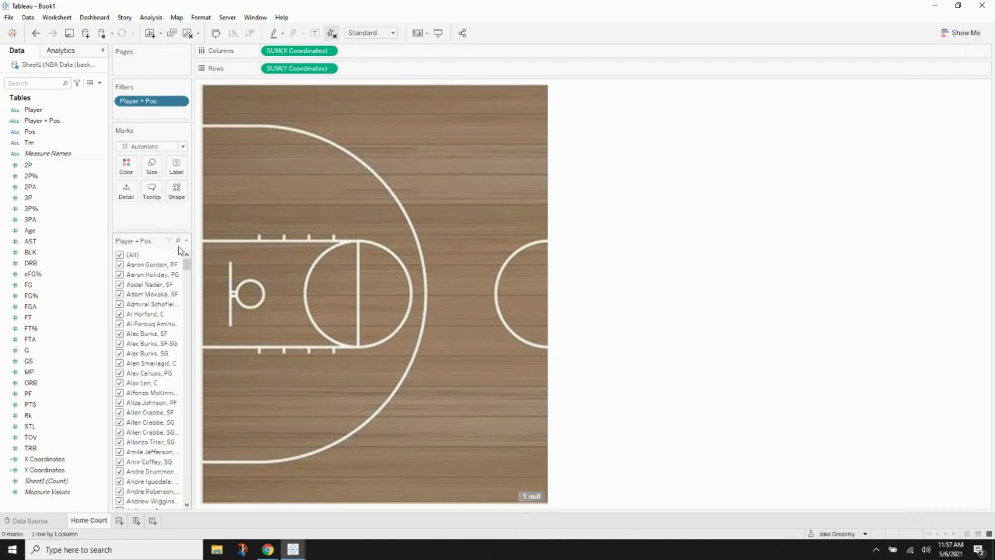
pyautogui.click(185, 241)
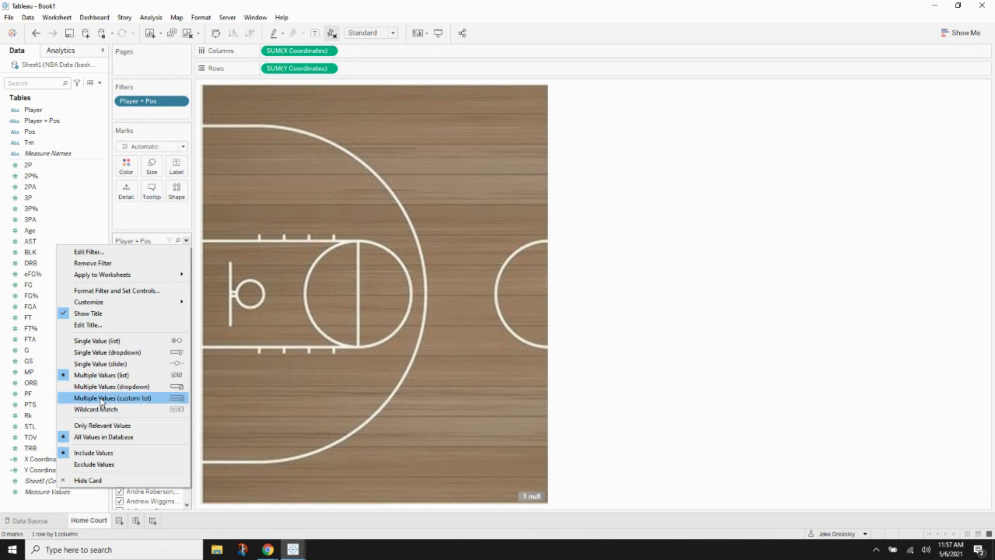
pyautogui.click(144, 398)
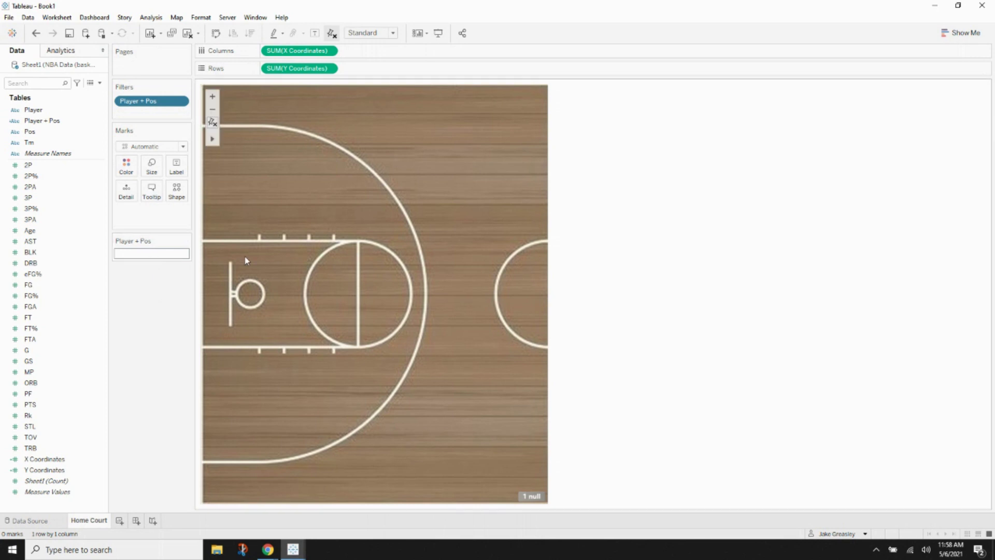
# Step: Add a point annotation on the court showing its X and Y coordinates
pyautogui.rightClick(437, 290)
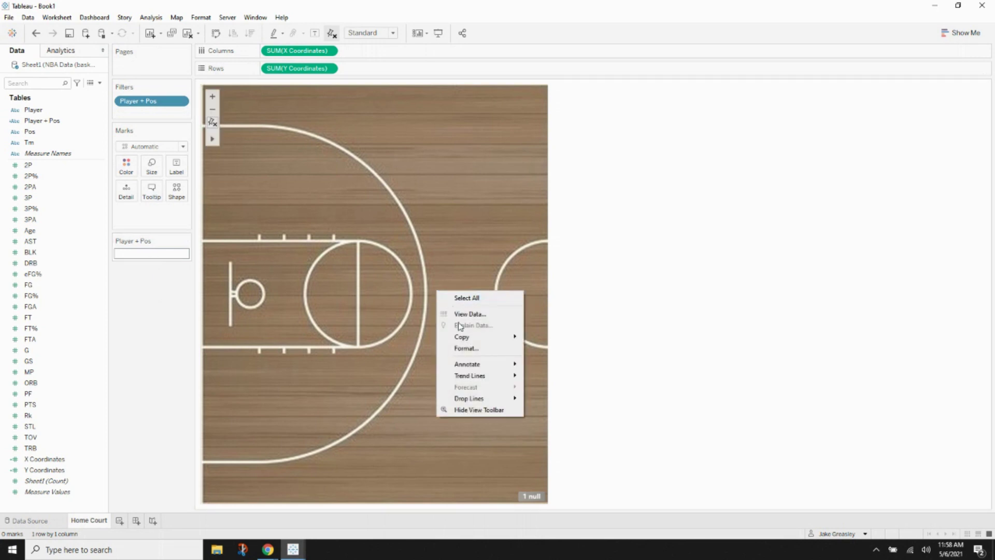
pyautogui.moveTo(457, 366)
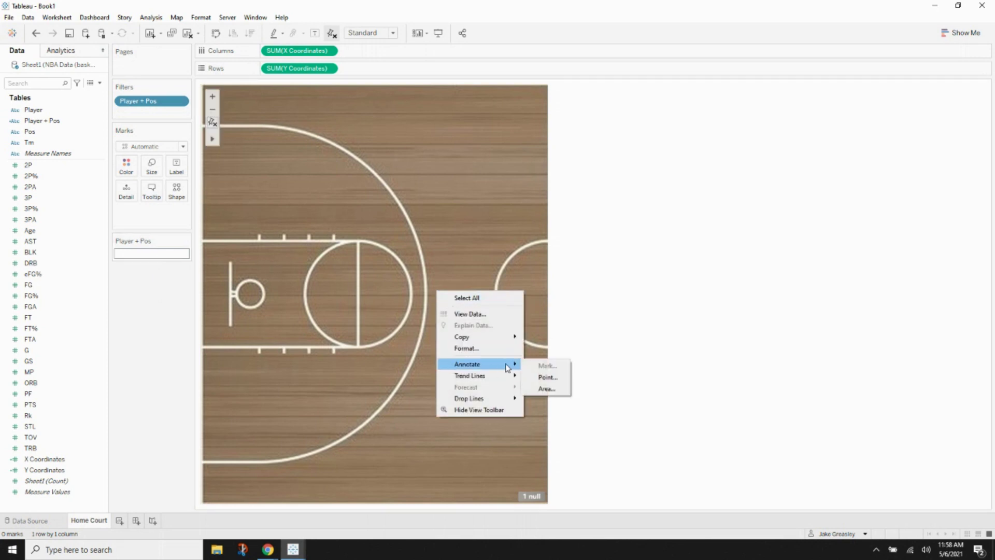
pyautogui.click(562, 382)
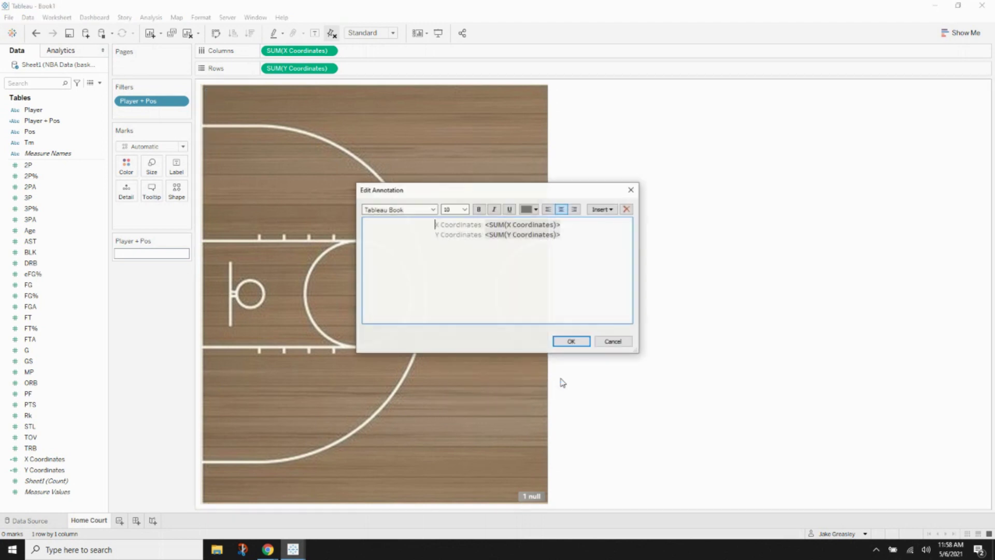
pyautogui.click(570, 342)
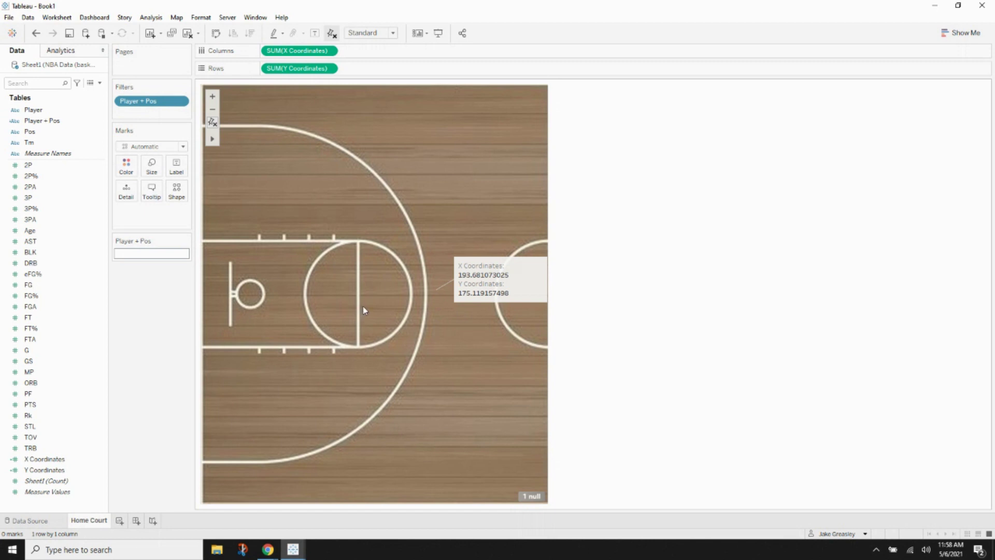
# Step: Add a second coordinate point annotation, then show the other workbook's Home Court sheet alongside
pyautogui.rightClick(378, 151)
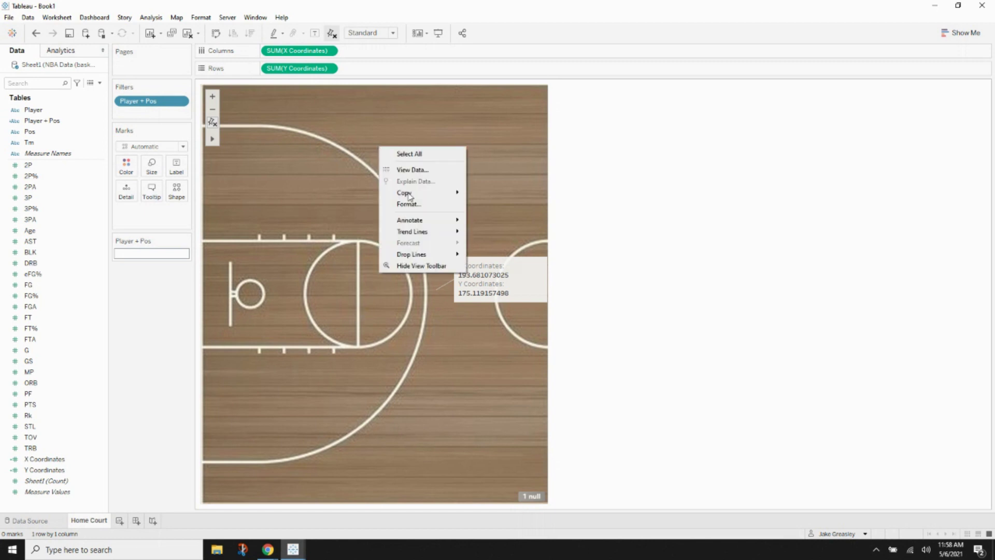
pyautogui.moveTo(438, 218)
pyautogui.click(479, 234)
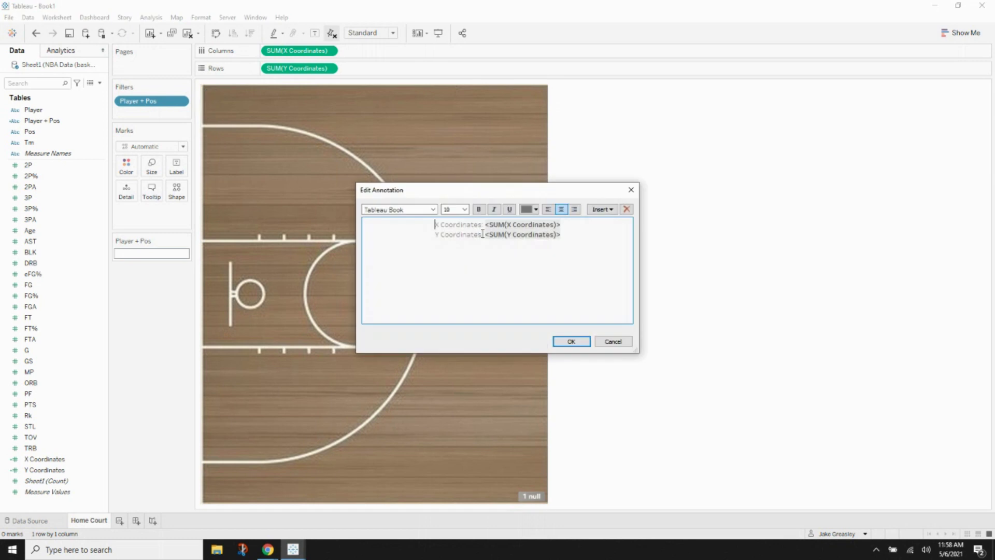
pyautogui.click(571, 342)
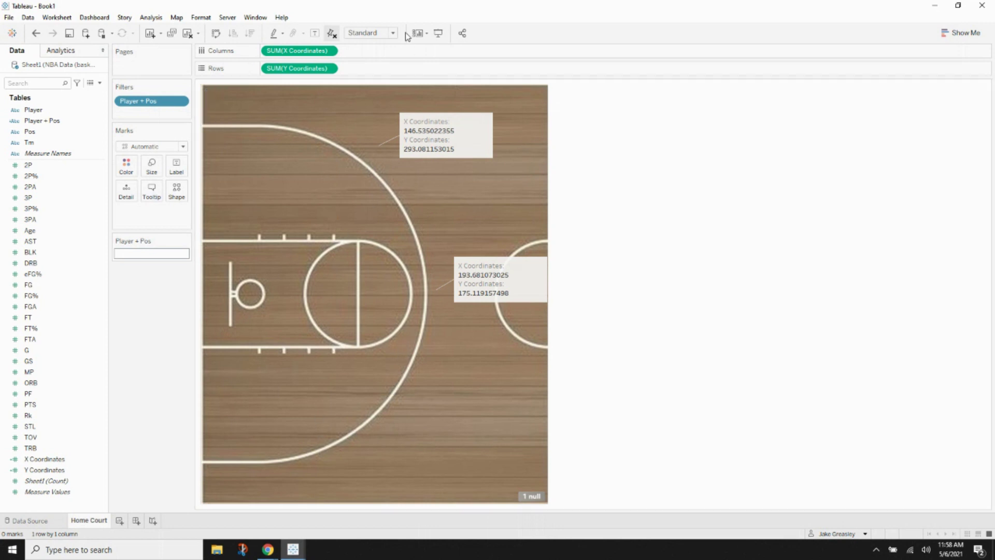
pyautogui.moveTo(433, 4); pyautogui.dragTo(1, 181)
pyautogui.click(643, 520)
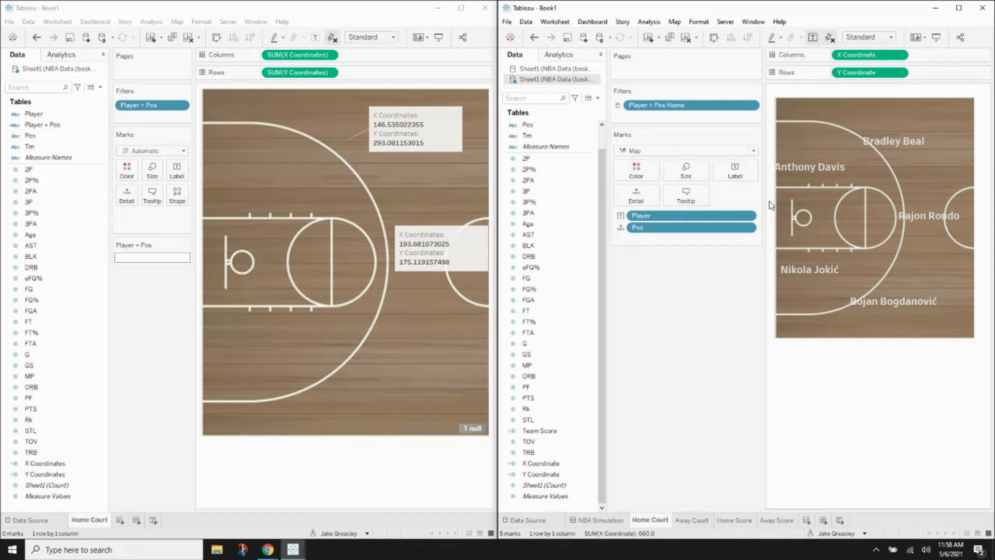
# Step: Copy the position-based formula from the other workbook's X Coordinate field
pyautogui.click(563, 477)
pyautogui.rightClick(551, 464)
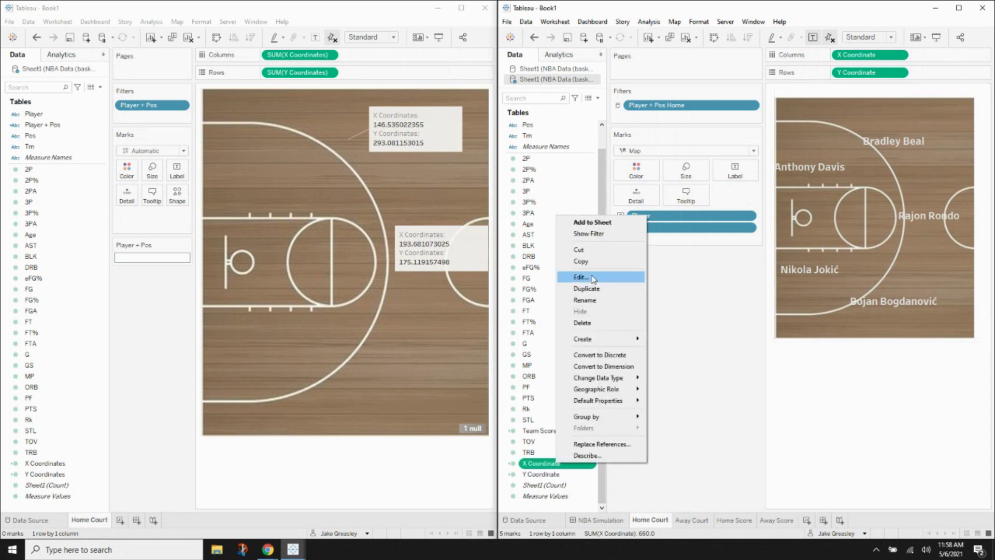
pyautogui.click(593, 280)
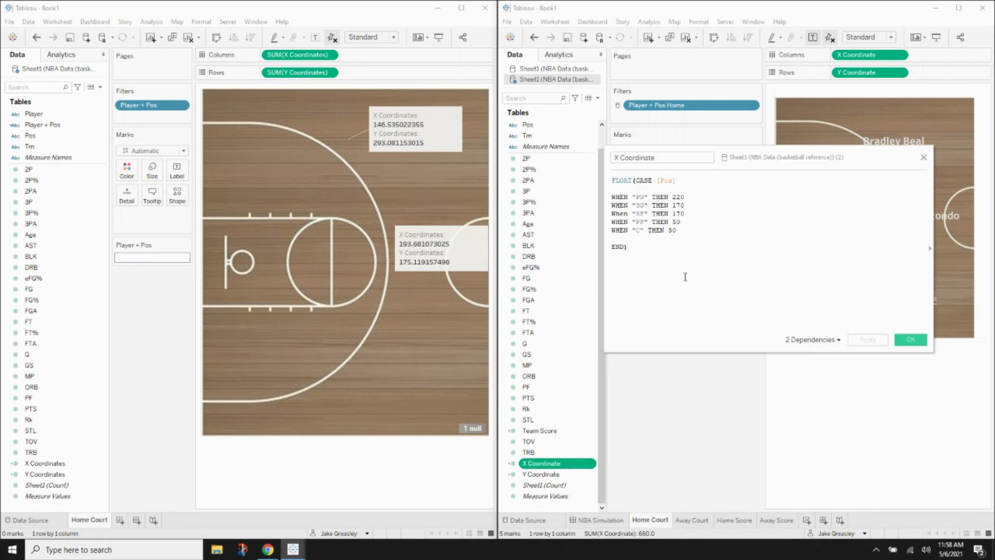
pyautogui.moveTo(672, 265); pyautogui.dragTo(613, 200)
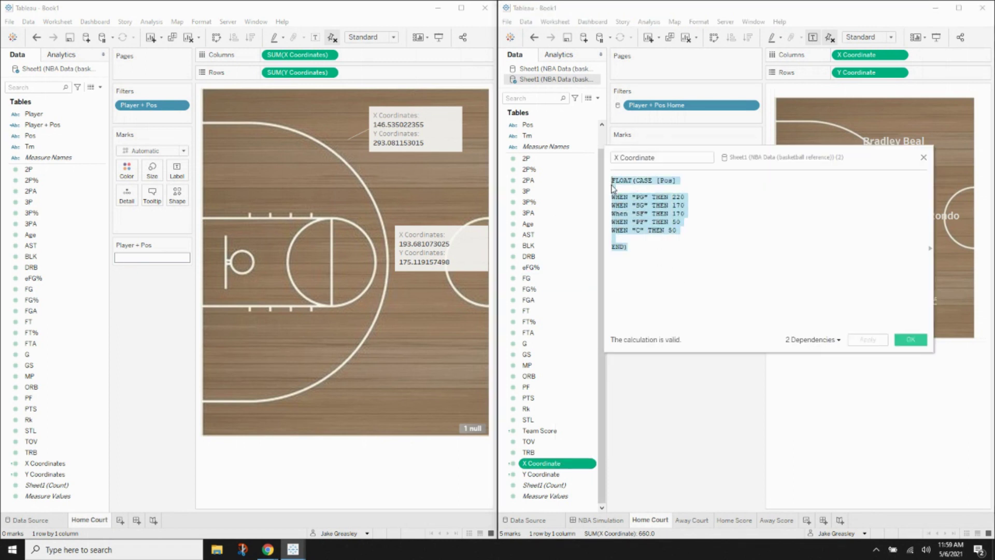
pyautogui.click(687, 304)
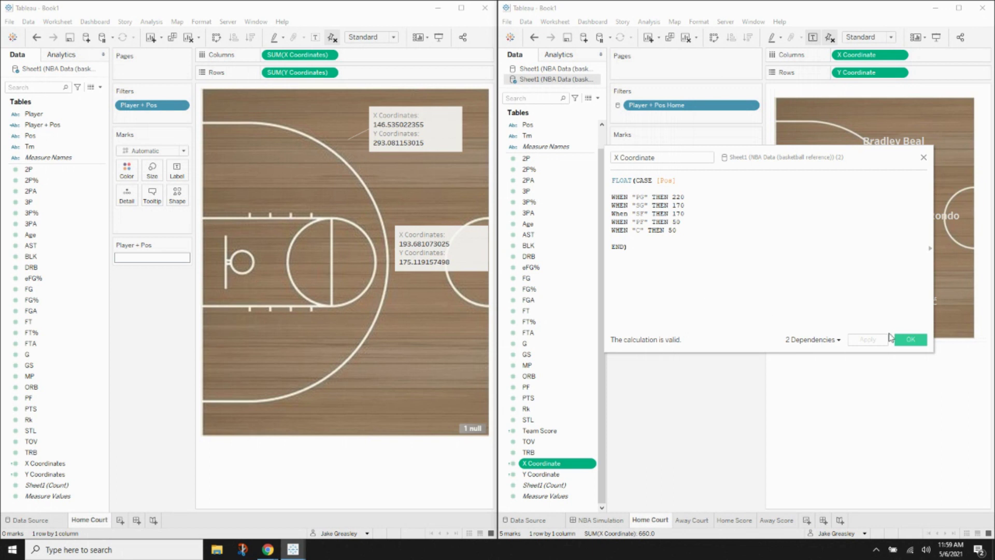
pyautogui.click(911, 339)
# Step: Replace the FLOAT(NULL) placeholder in X Coordinates with the copied CASE formula
pyautogui.rightClick(59, 465)
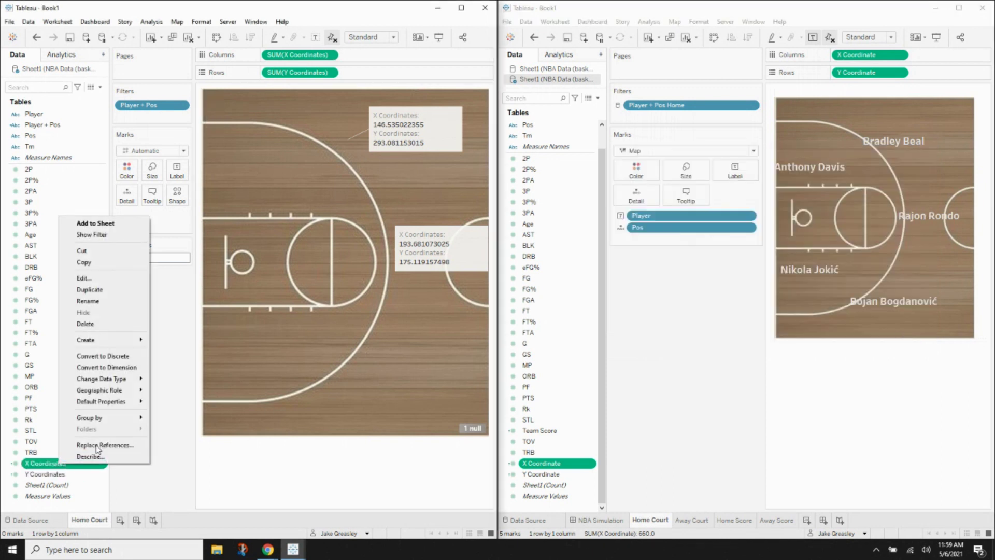
pyautogui.click(94, 280)
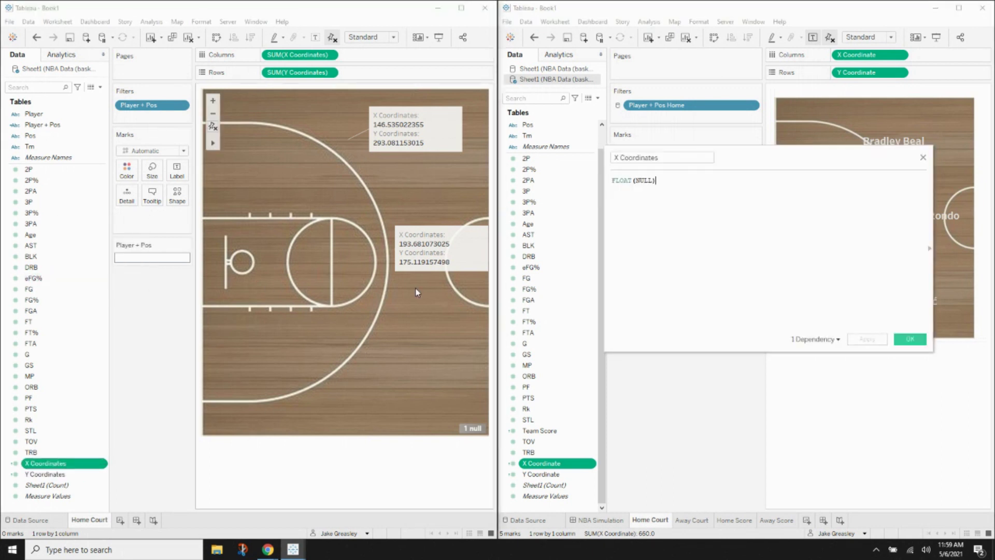
pyautogui.moveTo(677, 207); pyautogui.dragTo(616, 183)
pyautogui.write('FLOAT(CASE [Pos]  WHEN "PG" THEN 220 WHEN "SG" THEN 170 When "SF" THEN 170 WHEN "PF" THEN 50 WHEN "C" THEN 50  END)')
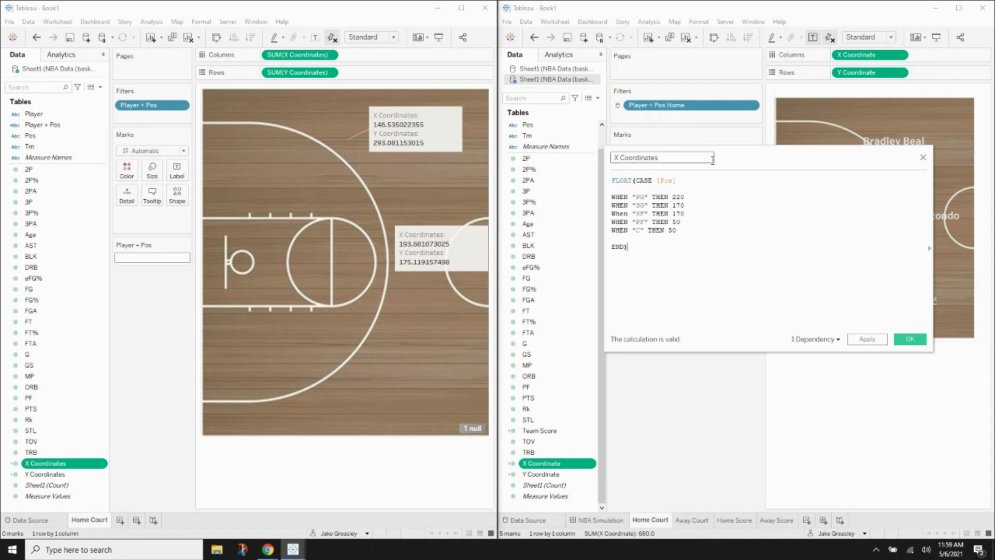
# Step: Move the X Coordinates editor over the court workbook, highlighting the PG x value 220
pyautogui.moveTo(729, 158); pyautogui.dragTo(267, 297)
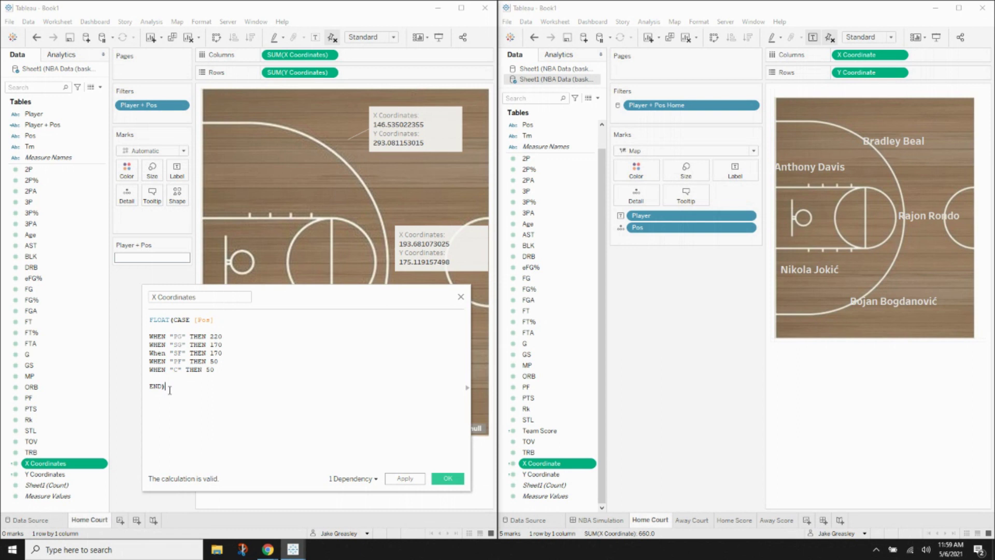
pyautogui.moveTo(225, 338); pyautogui.dragTo(210, 338)
pyautogui.click(231, 346)
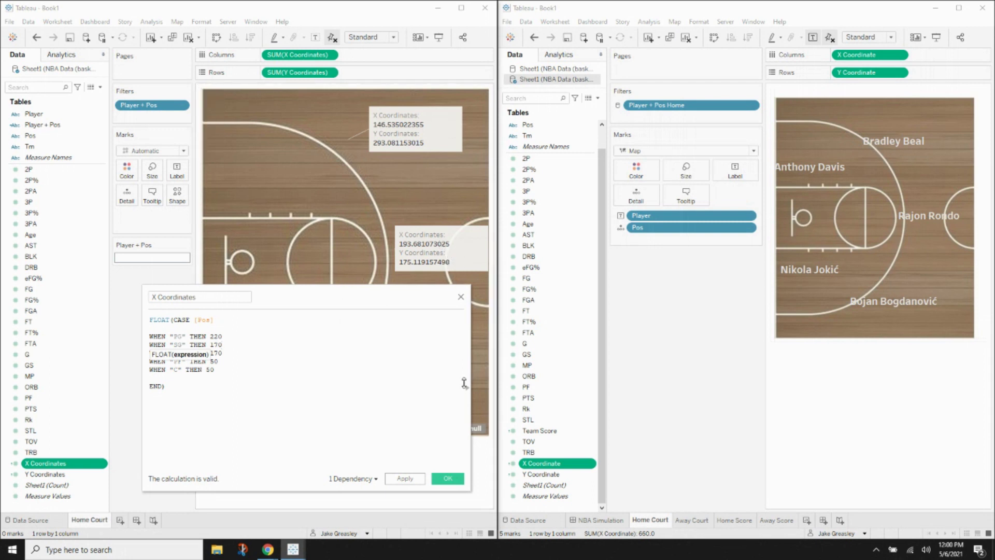
pyautogui.moveTo(436, 299); pyautogui.dragTo(418, 351)
# Step: Maximize the court workbook and replace the outdated second annotation with a new point annotation
pyautogui.click(465, 9)
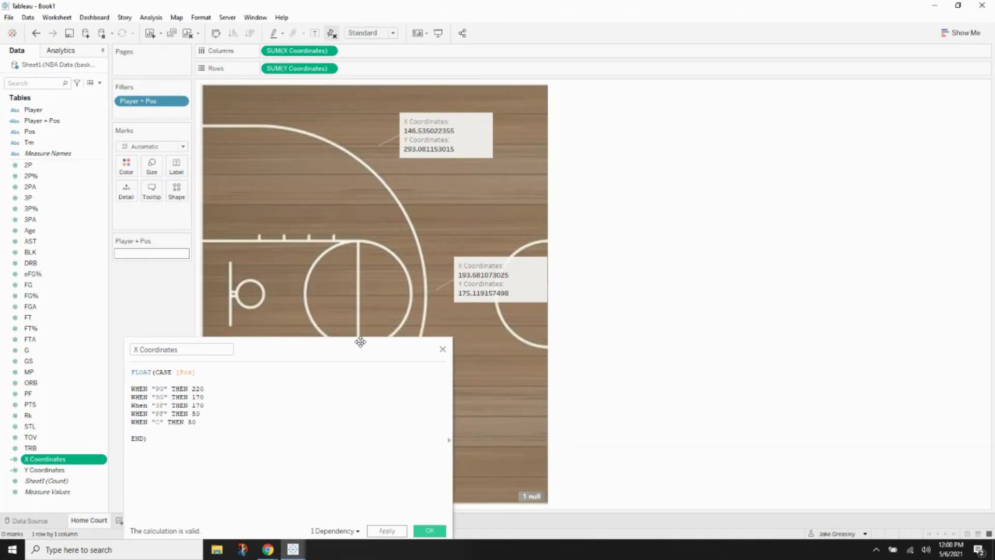
pyautogui.moveTo(355, 341); pyautogui.dragTo(413, 337)
pyautogui.click(477, 289)
pyautogui.rightClick(476, 285)
pyautogui.click(481, 312)
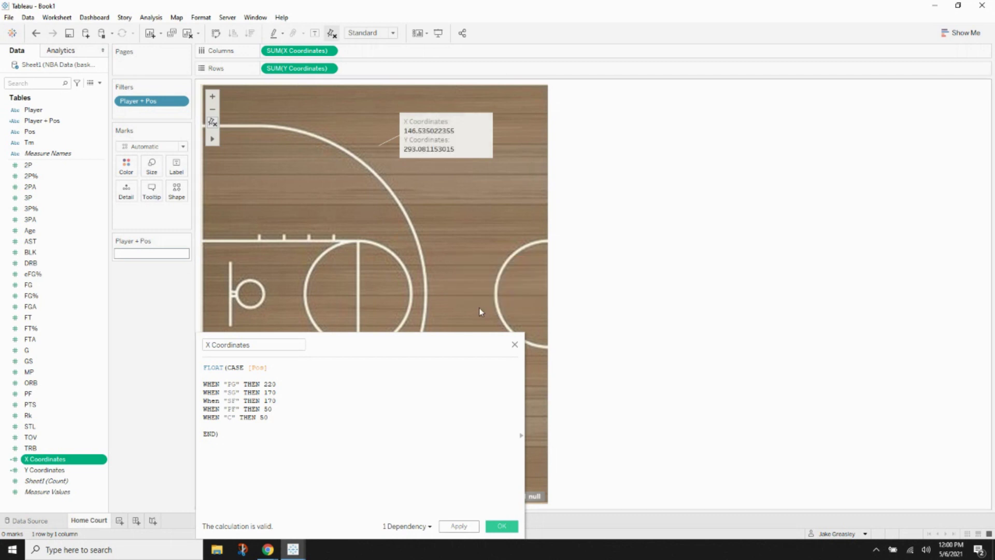
pyautogui.rightClick(475, 292)
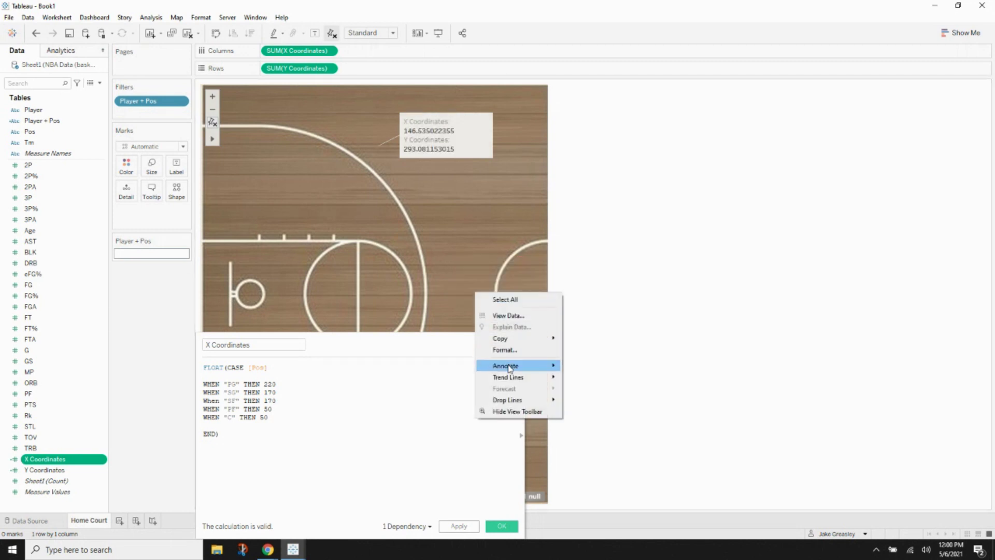
pyautogui.moveTo(510, 368)
pyautogui.click(577, 380)
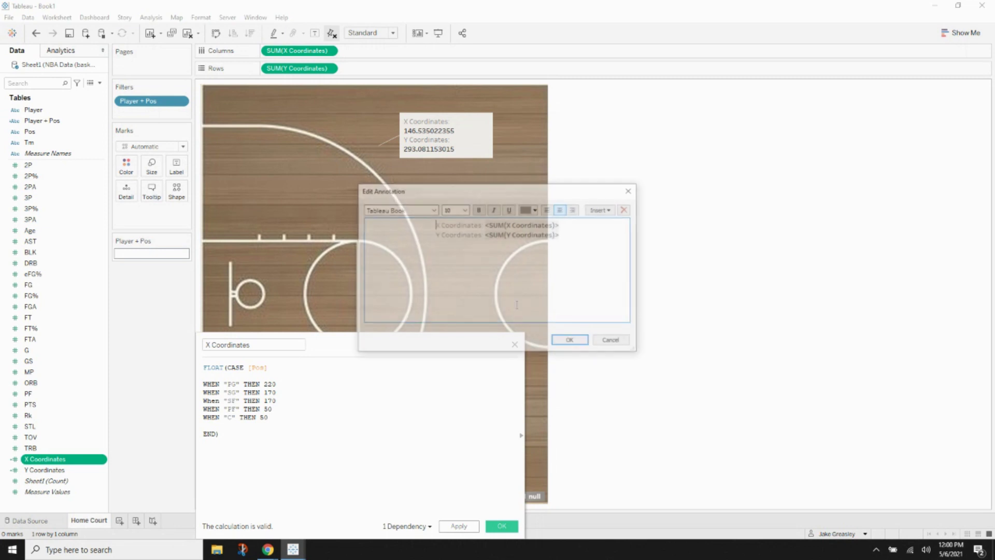
pyautogui.click(565, 339)
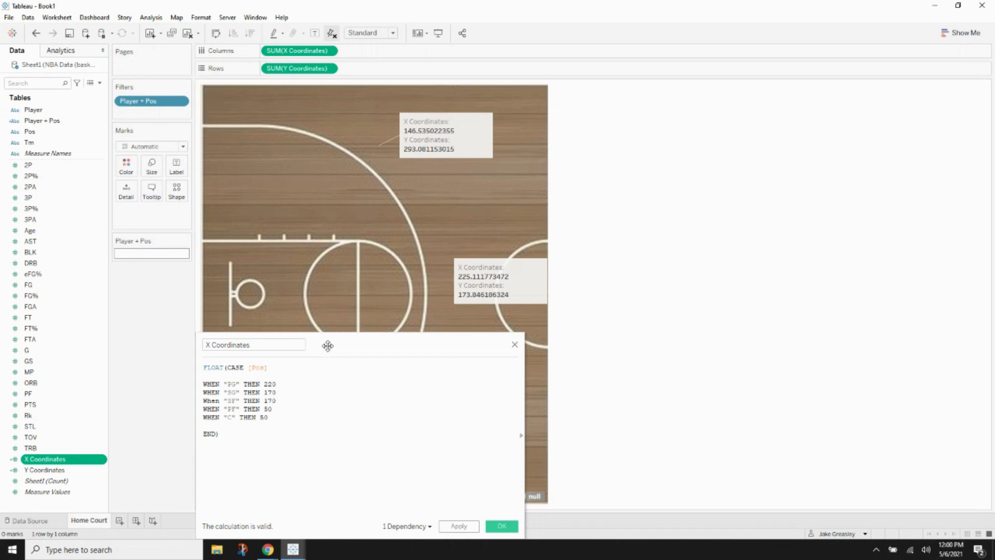
# Step: Save the CASE formula to X Coordinates so the annotations read 147 and 225
pyautogui.moveTo(328, 344); pyautogui.dragTo(696, 145)
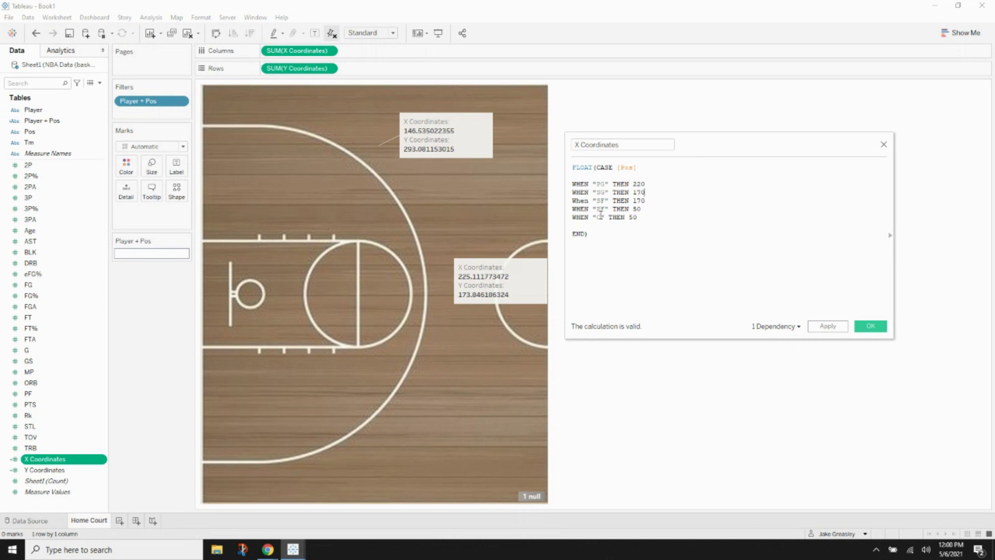
pyautogui.doubleClick(599, 168)
pyautogui.click(645, 171)
pyautogui.click(685, 233)
pyautogui.click(866, 327)
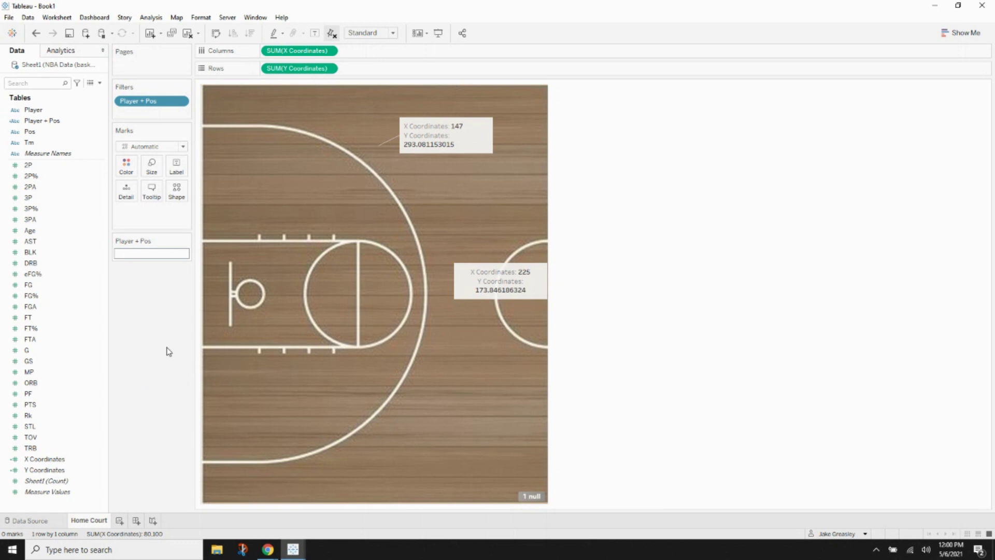
# Step: Copy the position-based formula from the other workbook's Y Coordinate field
pyautogui.moveTo(367, 4); pyautogui.dragTo(1, 279)
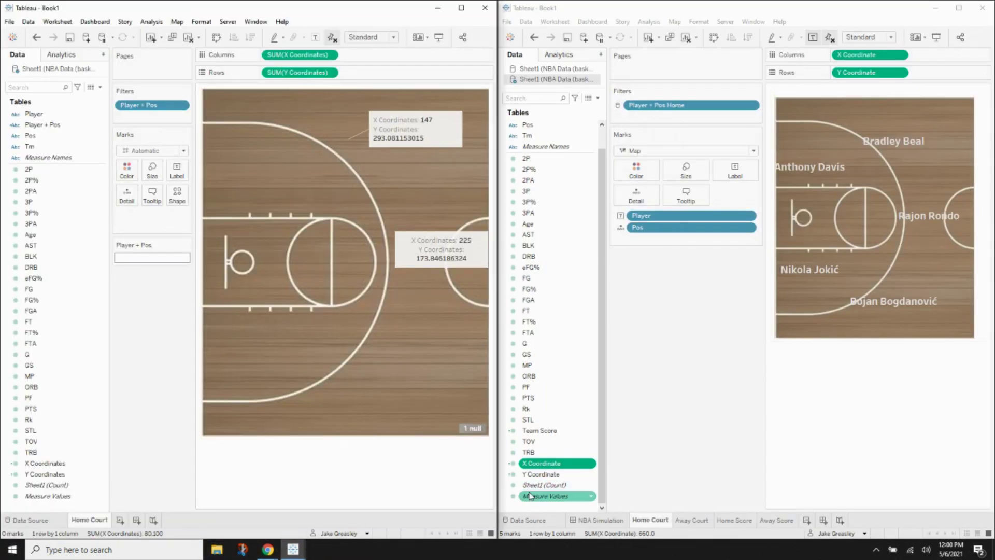
pyautogui.click(542, 474)
pyautogui.rightClick(549, 473)
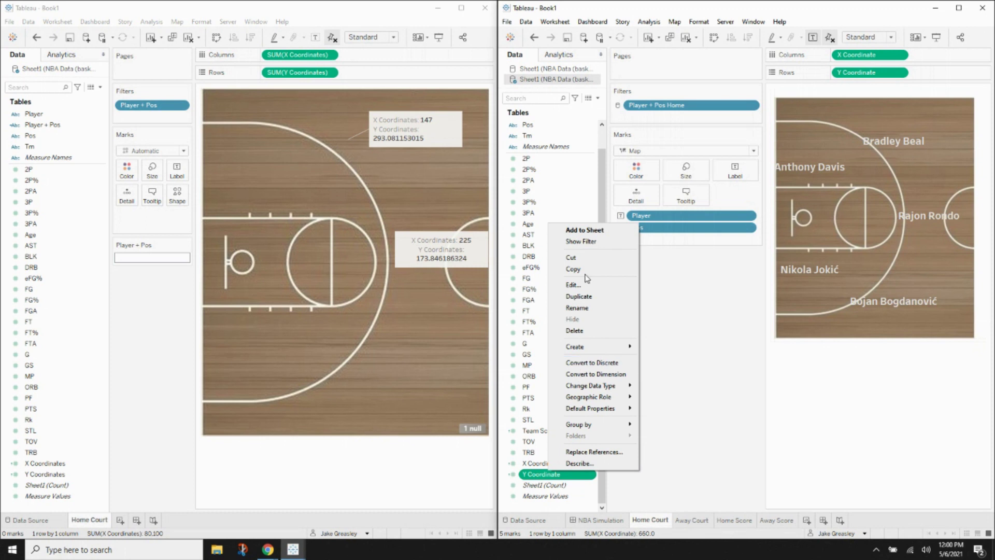
pyautogui.click(571, 285)
pyautogui.moveTo(594, 233); pyautogui.dragTo(570, 154)
pyautogui.hotkey('ctrl', 'c')
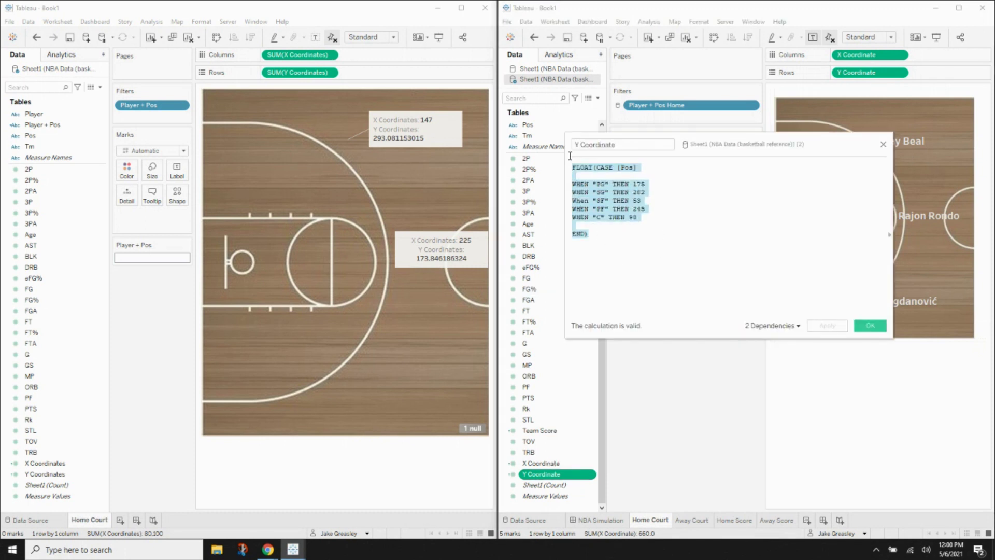
pyautogui.click(681, 278)
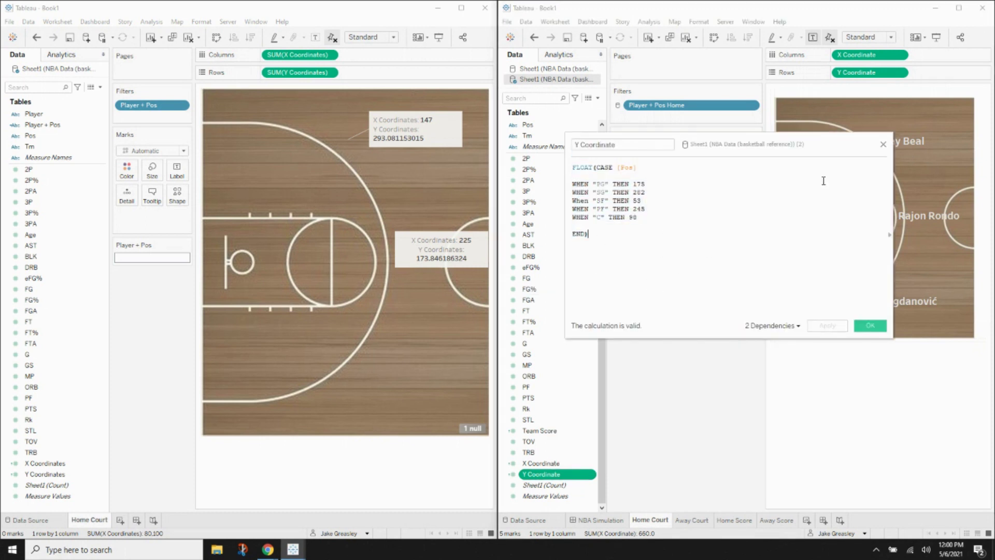
pyautogui.click(883, 144)
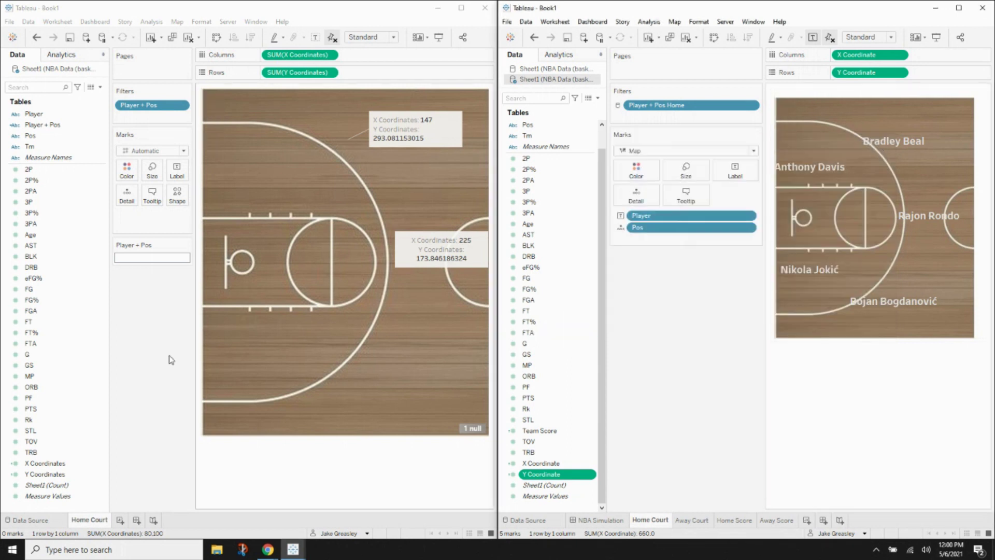
# Step: Replace the FLOAT(NULL) placeholder in Y Coordinates with the copied CASE formula
pyautogui.rightClick(42, 474)
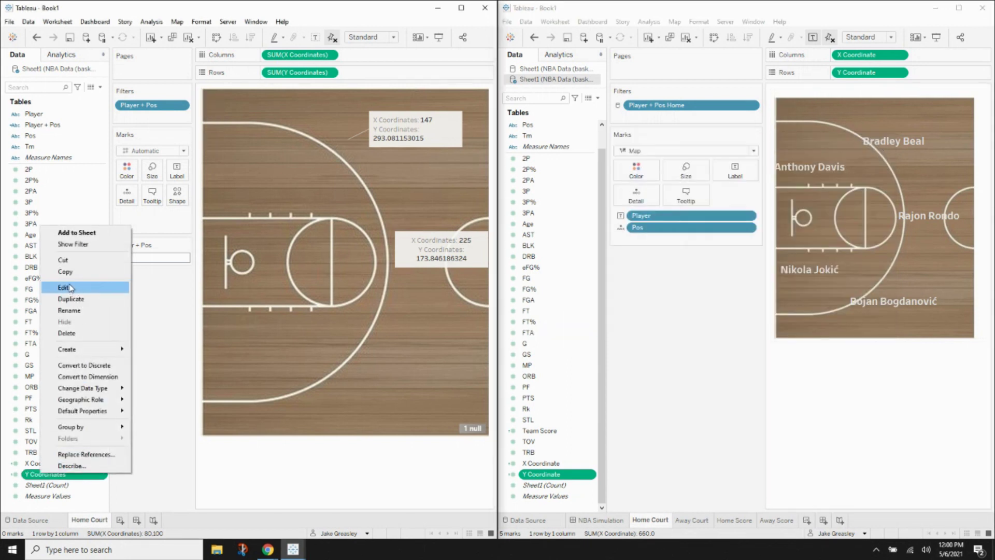
pyautogui.click(70, 288)
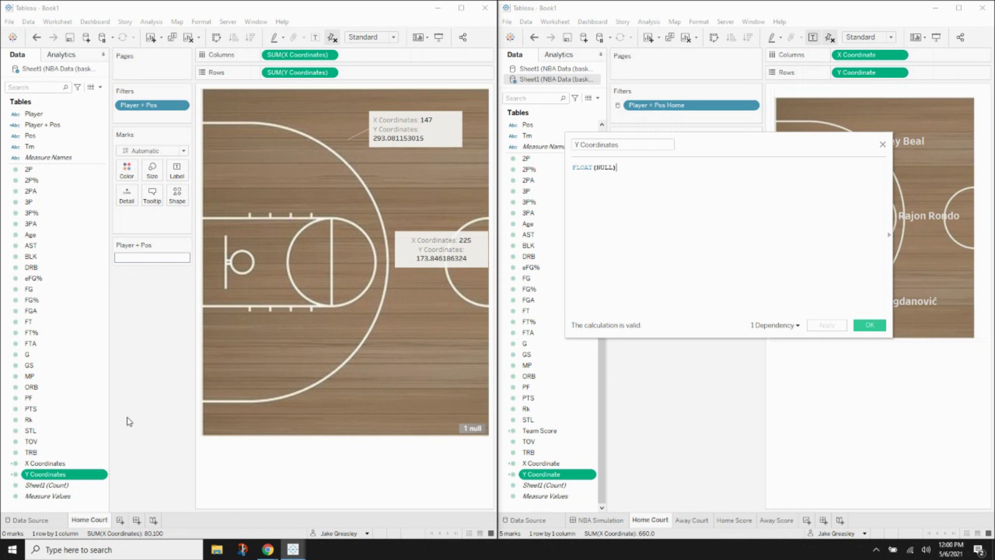
pyautogui.moveTo(705, 147); pyautogui.dragTo(265, 288)
pyautogui.moveTo(202, 308); pyautogui.dragTo(131, 307)
pyautogui.hotkey('ctrl', 'v')
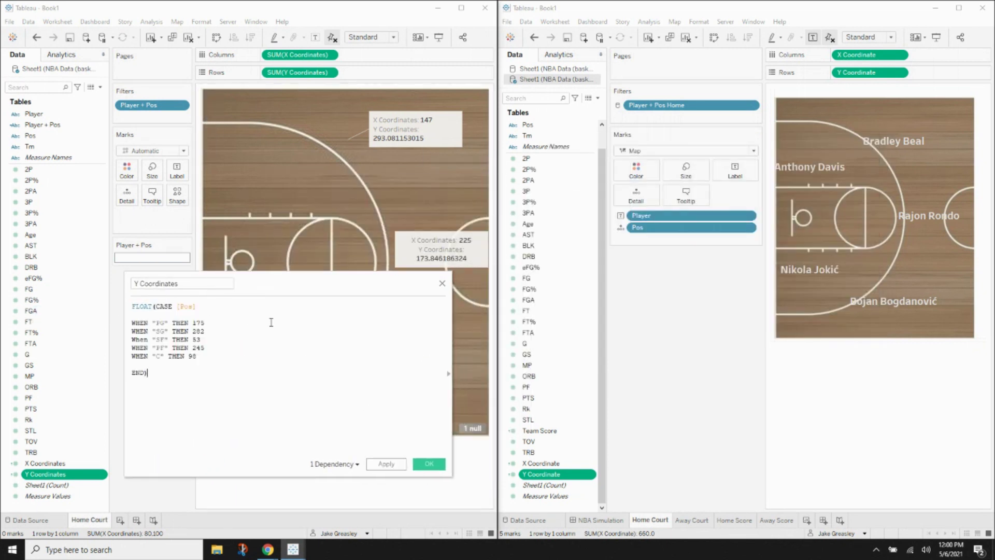
# Step: Maximize the court workbook and review the pasted Y values, PG 175 and SG 282
pyautogui.click(461, 8)
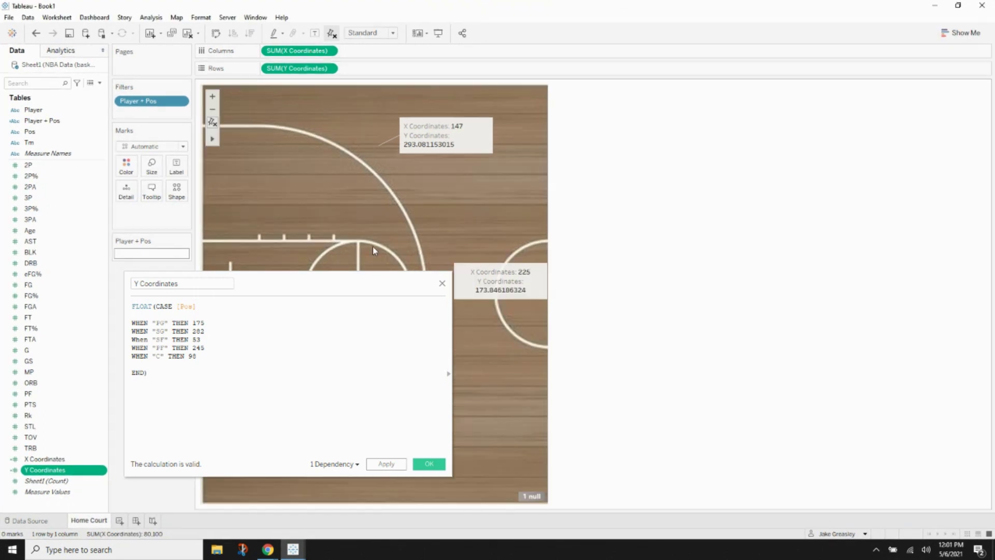
pyautogui.moveTo(344, 281); pyautogui.dragTo(782, 173)
pyautogui.moveTo(686, 175); pyautogui.dragTo(740, 159)
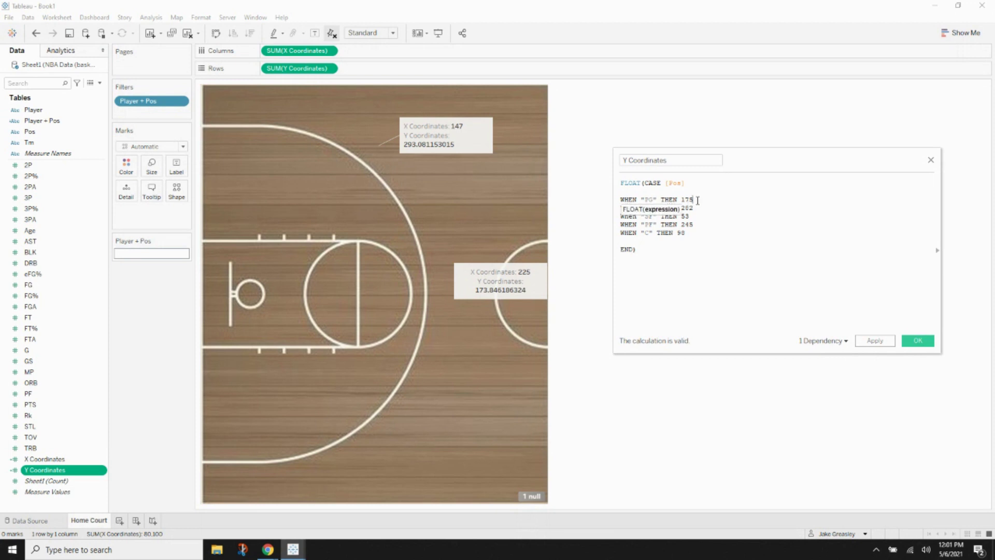
pyautogui.moveTo(698, 201); pyautogui.dragTo(681, 201)
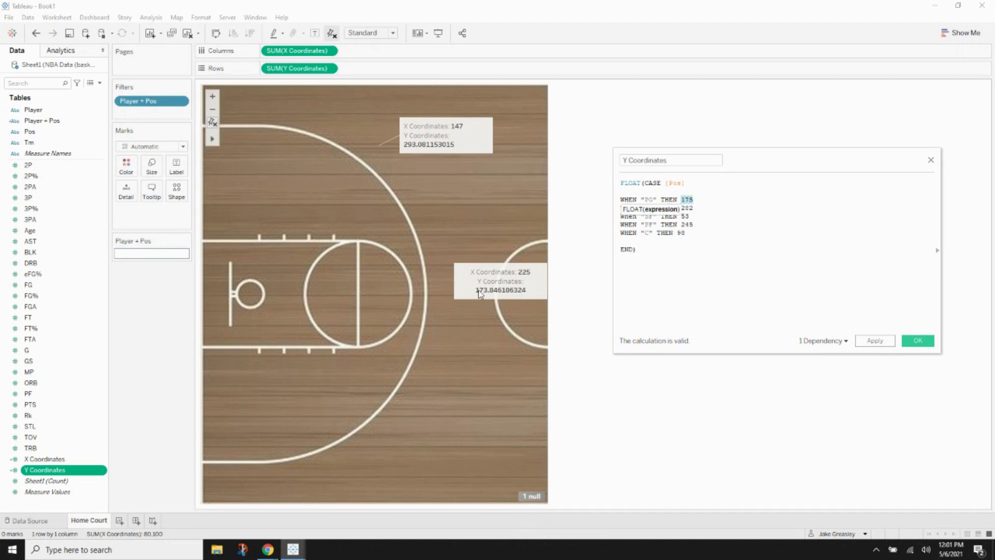
pyautogui.click(692, 208)
pyautogui.moveTo(693, 208); pyautogui.dragTo(681, 208)
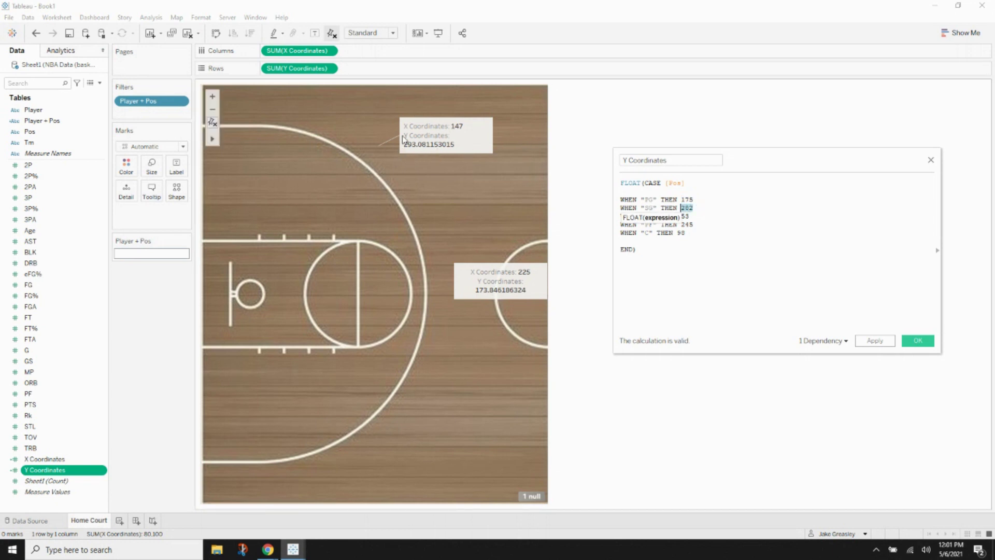
pyautogui.click(771, 199)
pyautogui.click(765, 224)
pyautogui.click(723, 241)
pyautogui.click(711, 269)
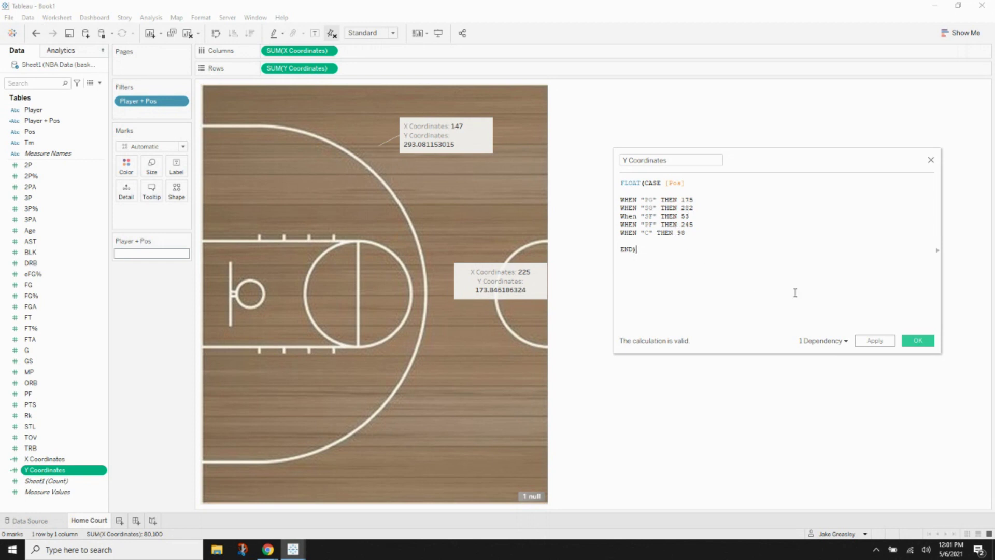
# Step: Save the Y Coordinates formula, remove the coordinate annotations, and add Player to Detail
pyautogui.click(916, 342)
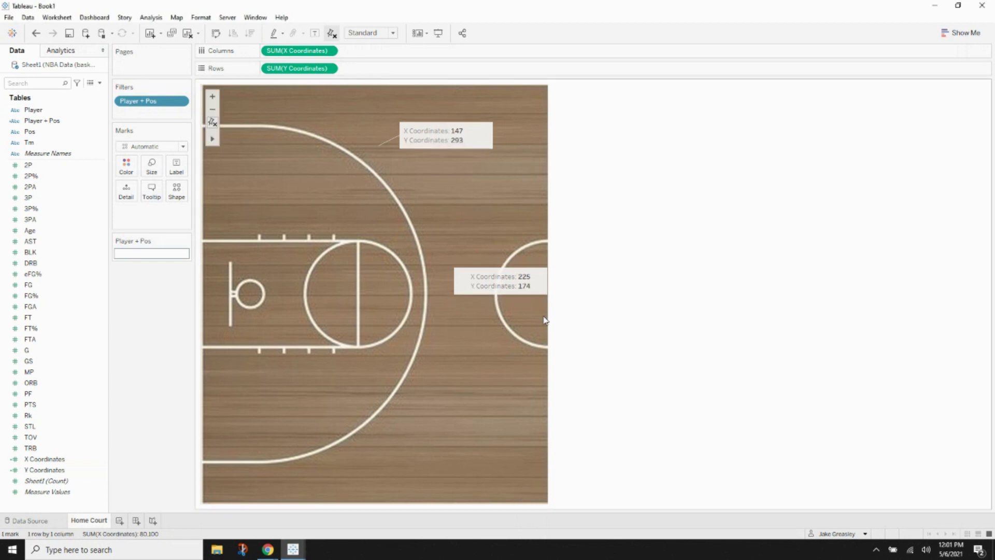
pyautogui.click(484, 274)
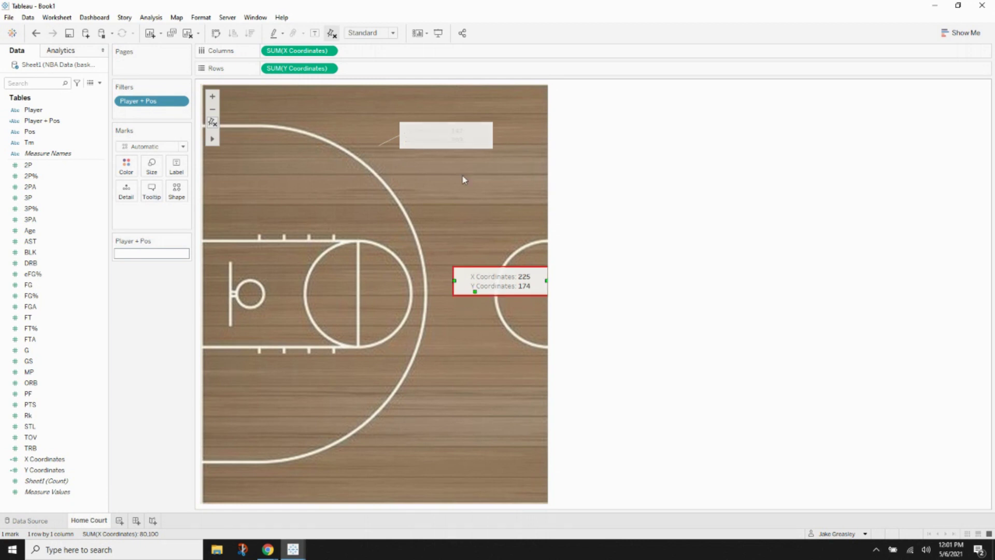
pyautogui.rightClick(496, 285)
pyautogui.click(541, 316)
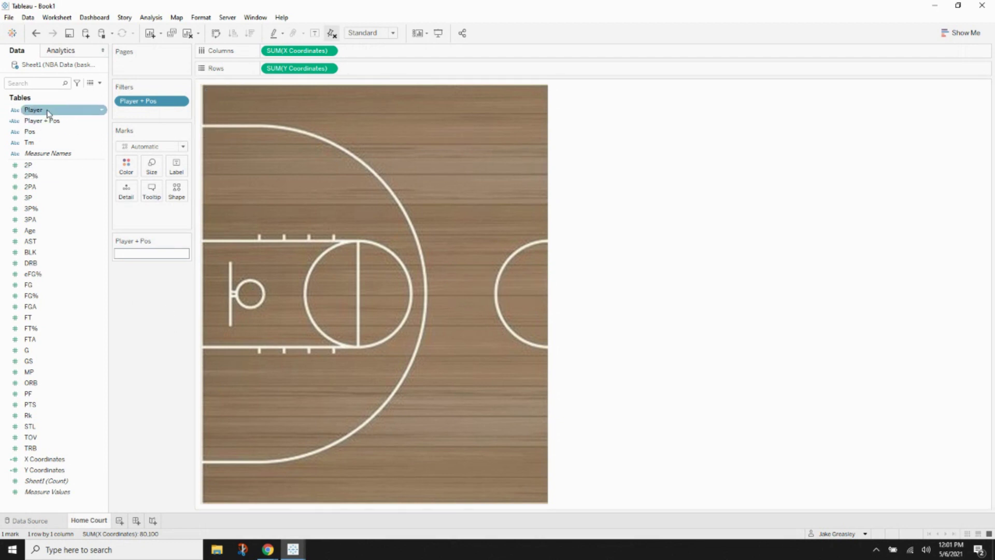
pyautogui.moveTo(48, 113); pyautogui.dragTo(126, 187)
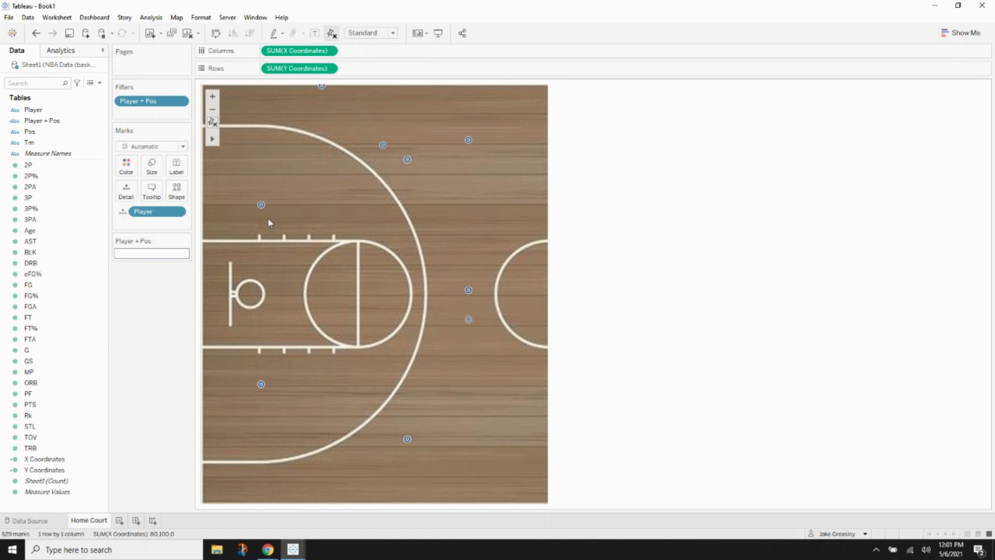
# Step: Filter Player + Pos to Kyrie Irving (PG) and Joel Embiid (C) via search
pyautogui.click(155, 253)
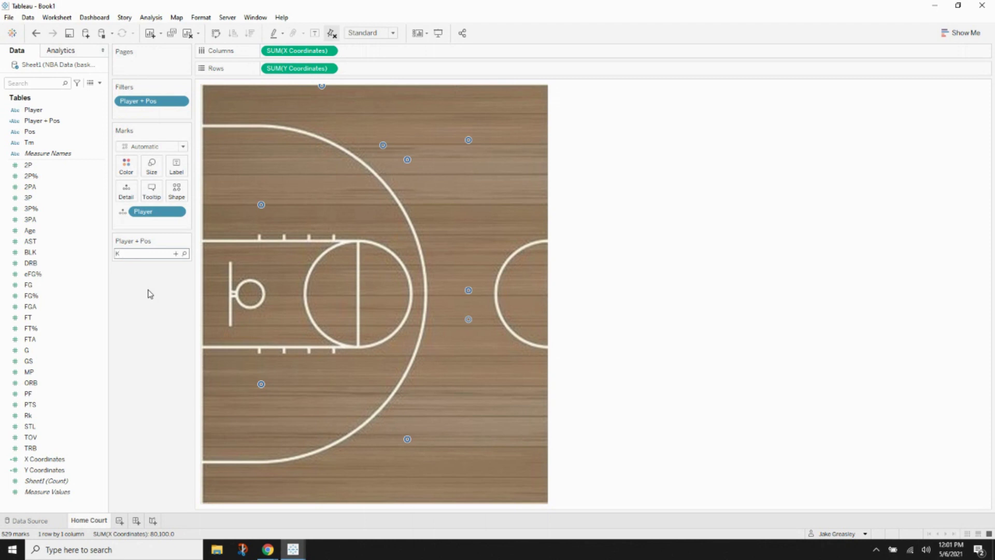
pyautogui.write('Kyrie')
pyautogui.click(123, 264)
pyautogui.moveTo(468, 294)
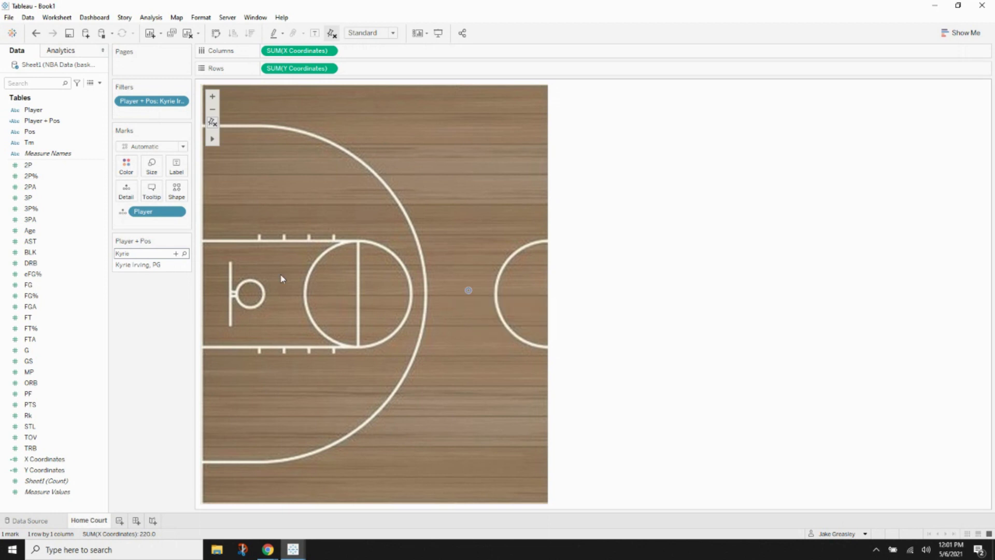
pyautogui.moveTo(149, 257); pyautogui.dragTo(102, 258)
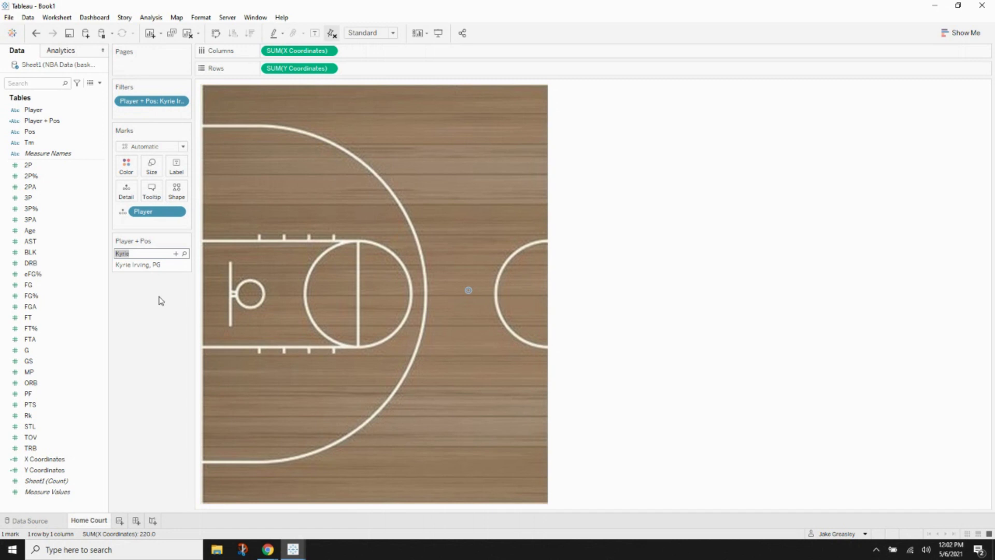
pyautogui.write('Joel')
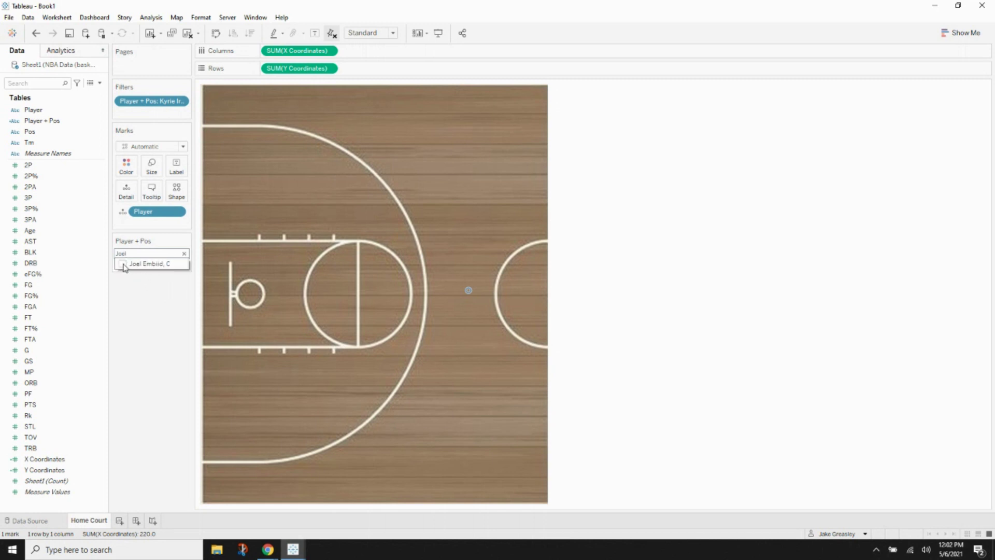
pyautogui.click(124, 265)
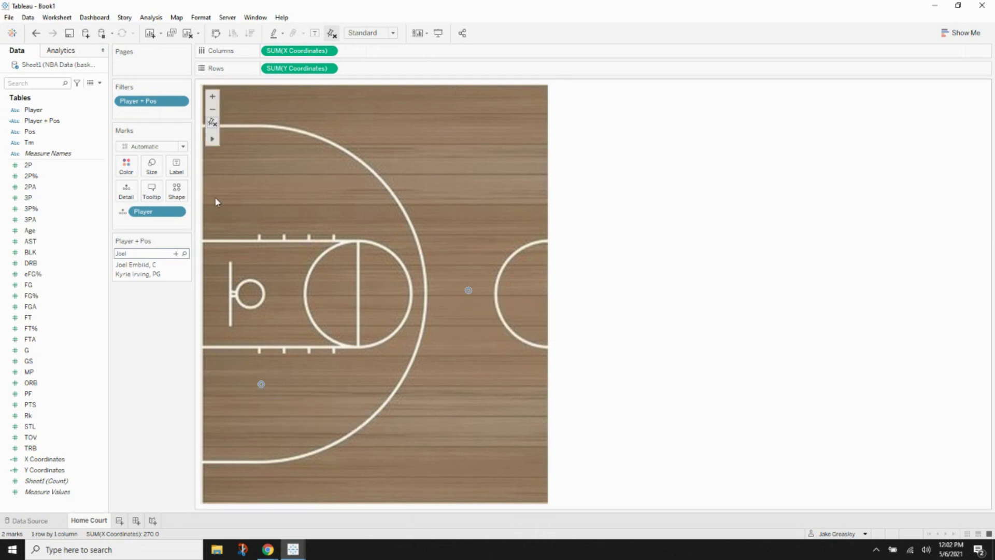
# Step: Change the mark type to Map and set colour opacity to 0%
pyautogui.click(183, 146)
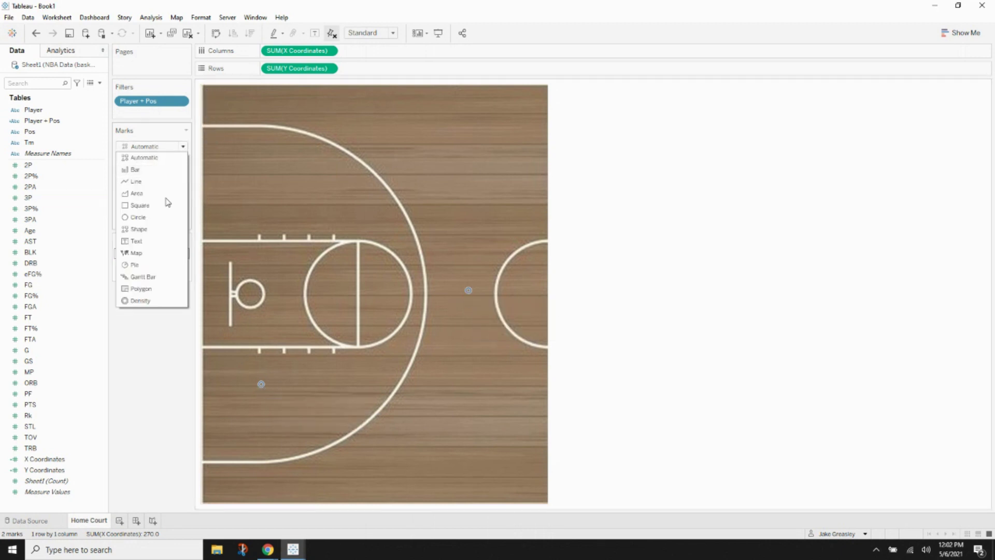
pyautogui.click(155, 253)
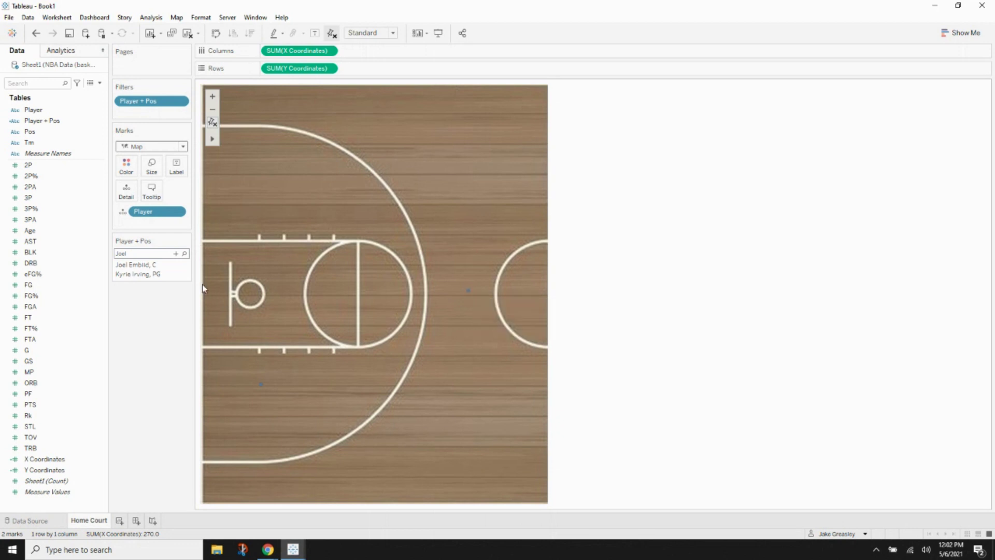
pyautogui.click(126, 166)
pyautogui.moveTo(171, 286); pyautogui.dragTo(126, 286)
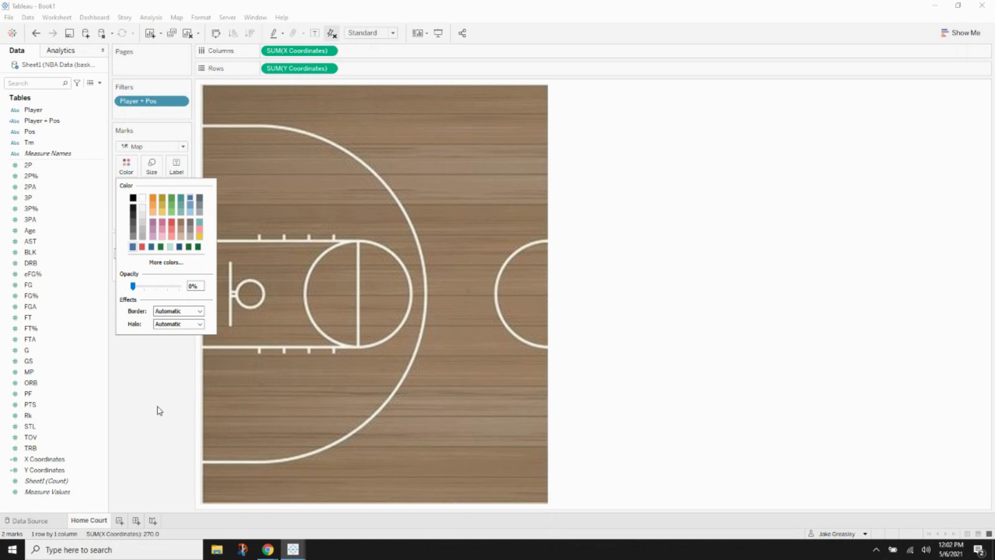
pyautogui.click(157, 388)
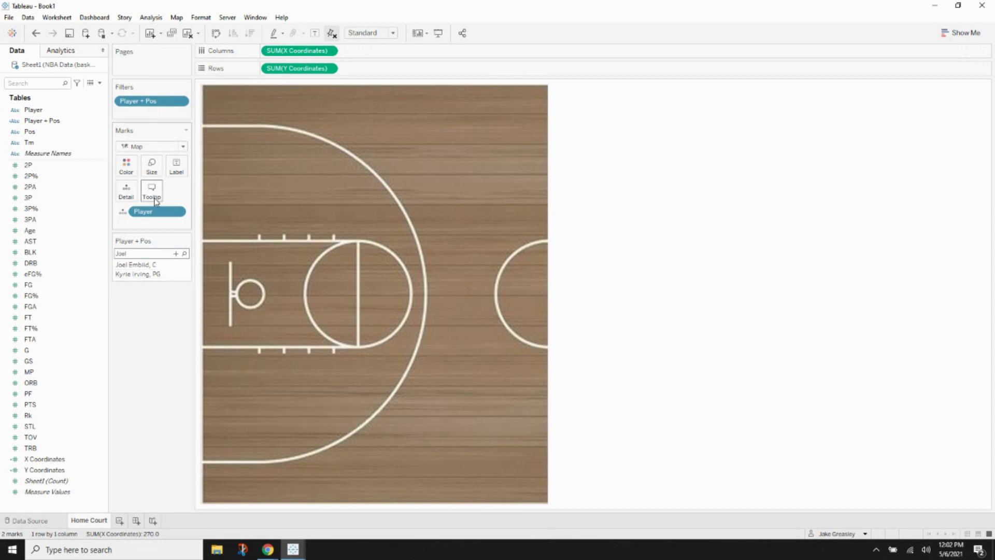
# Step: Label the court marks with Player names and delete the coordinate lines from the tooltip
pyautogui.click(53, 112)
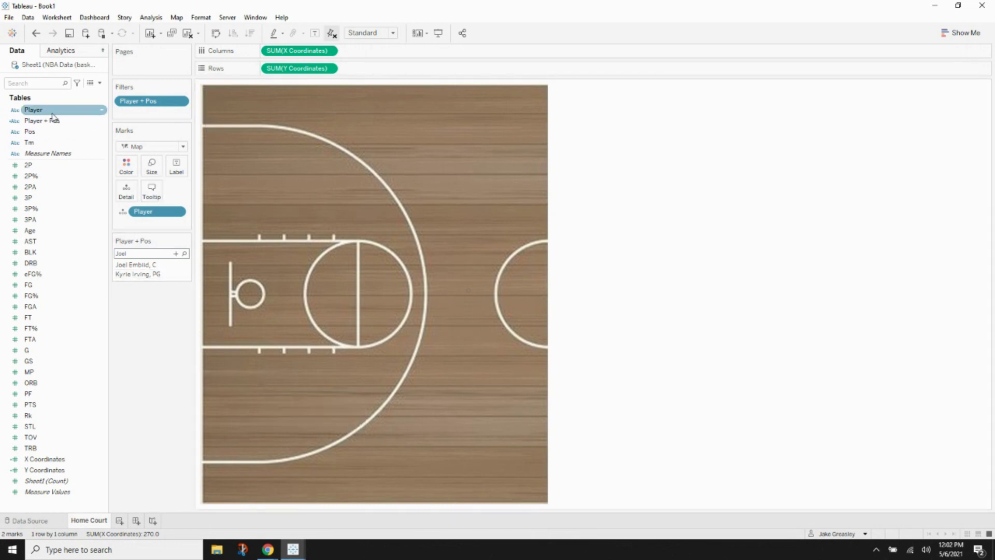
pyautogui.moveTo(53, 116); pyautogui.dragTo(176, 166)
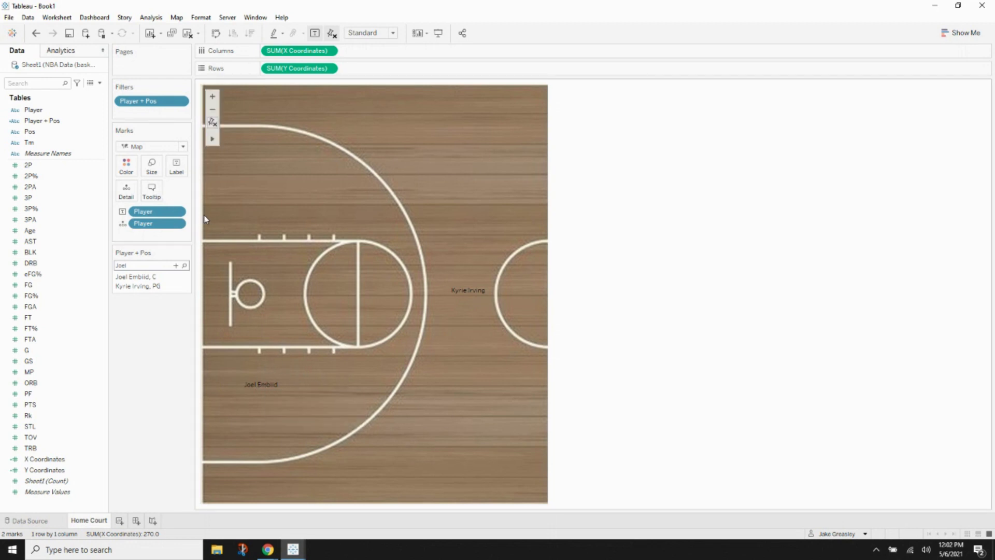
pyautogui.click(152, 190)
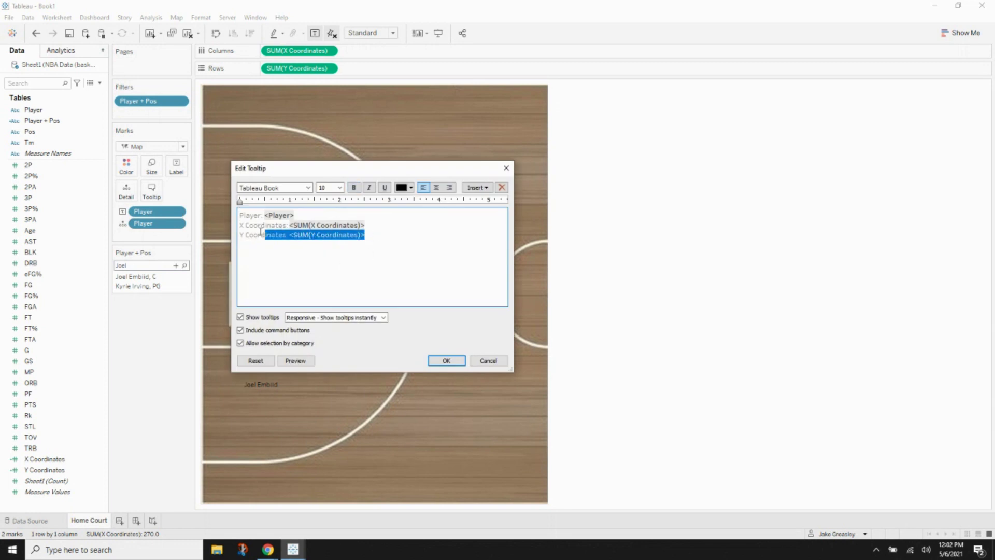
pyautogui.moveTo(243, 230); pyautogui.dragTo(236, 226)
pyautogui.press('BackSpace')
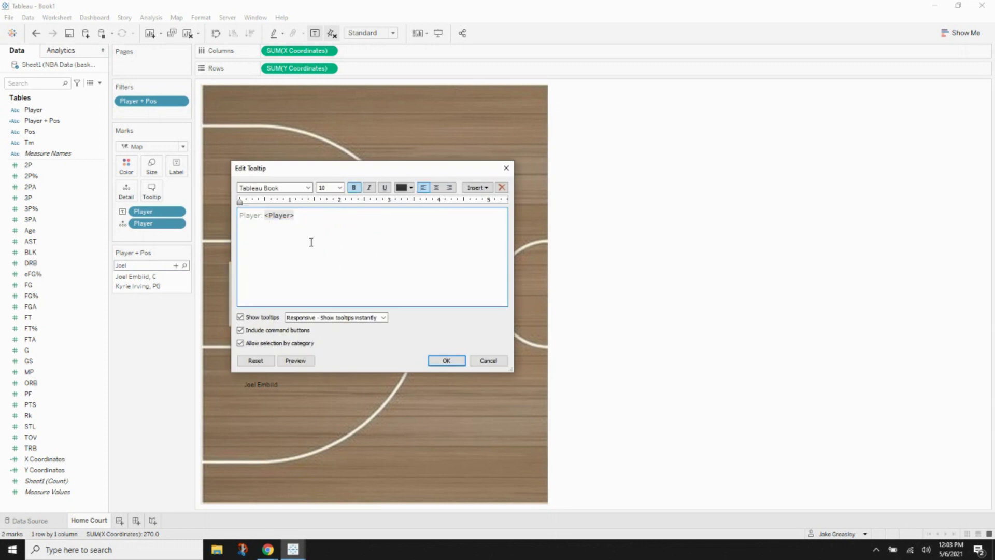
pyautogui.click(447, 361)
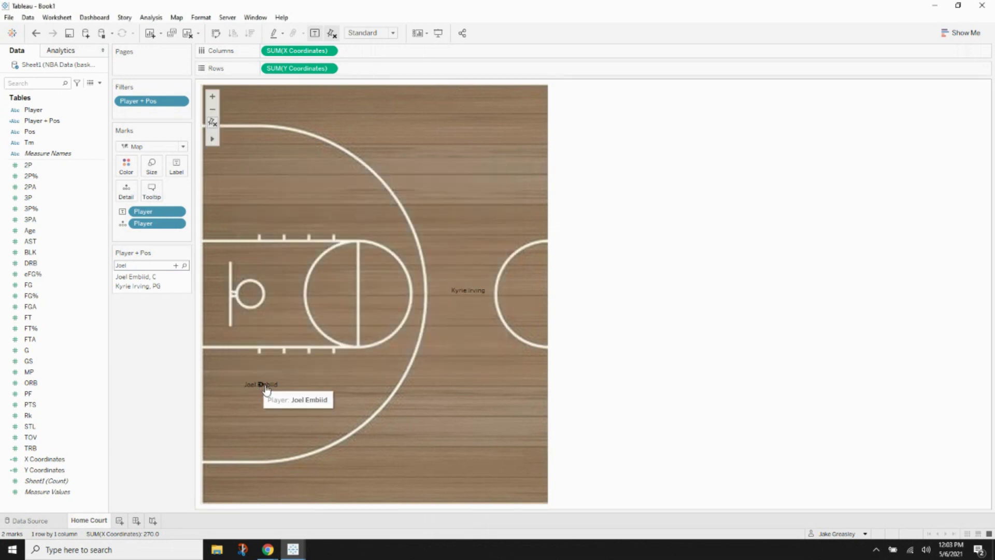
# Step: Clear the remaining tooltip text so the tooltip is empty
pyautogui.click(151, 190)
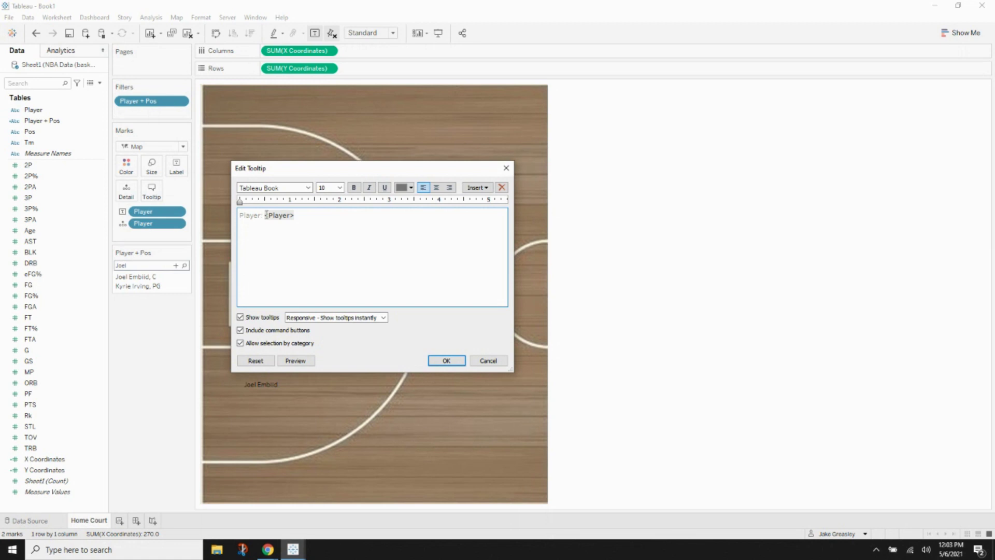
pyautogui.moveTo(266, 216); pyautogui.dragTo(228, 220)
pyautogui.moveTo(313, 216); pyautogui.dragTo(240, 216)
pyautogui.press('BackSpace')
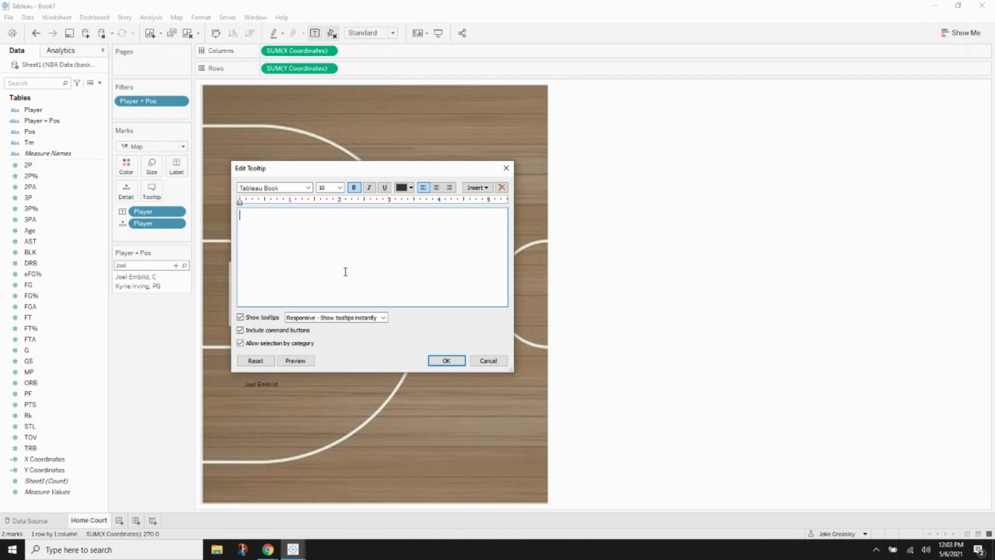
pyautogui.click(451, 363)
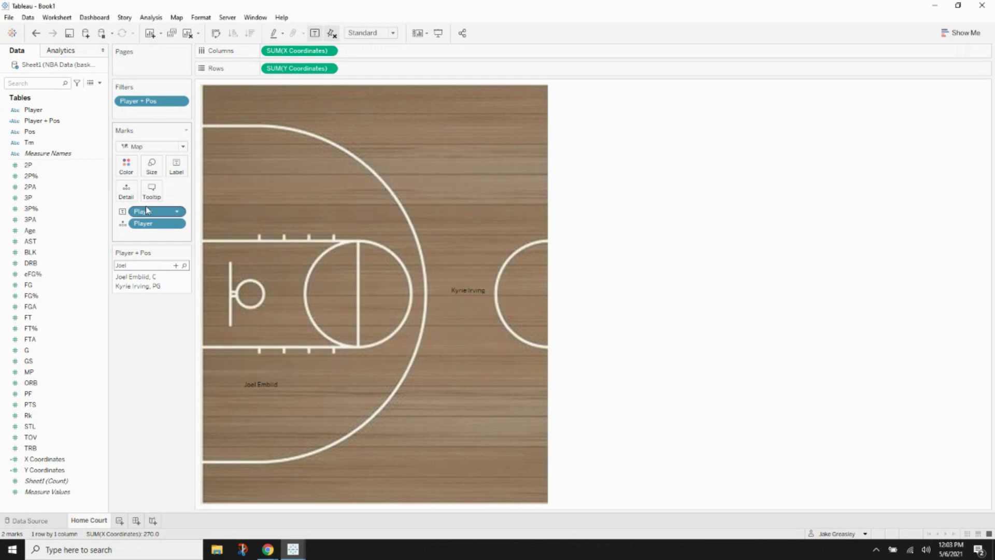
# Step: Make the tooltip show only ATTR(Player + Pos), like 'Joel Embiid, C'
pyautogui.moveTo(66, 122); pyautogui.dragTo(151, 196)
pyautogui.click(152, 195)
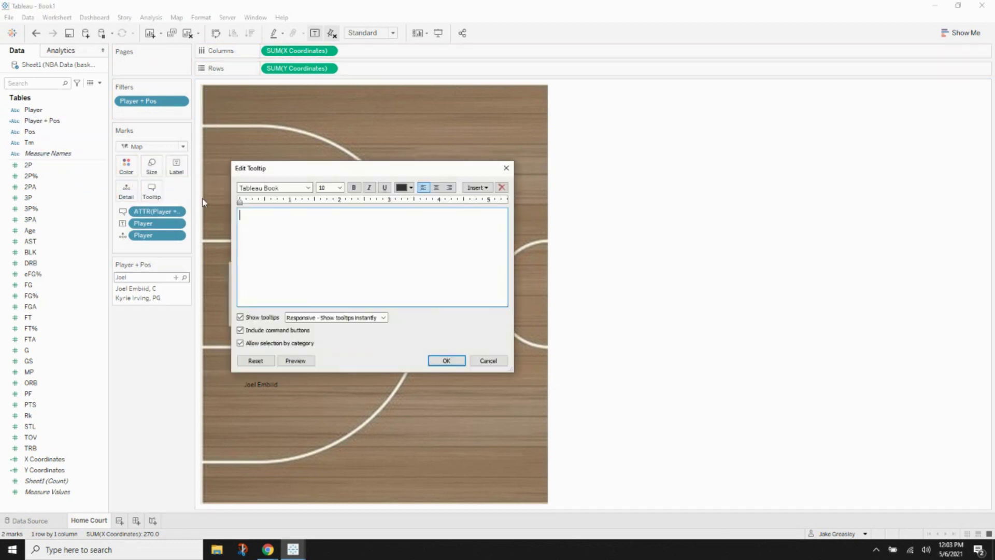
pyautogui.click(477, 187)
pyautogui.click(497, 360)
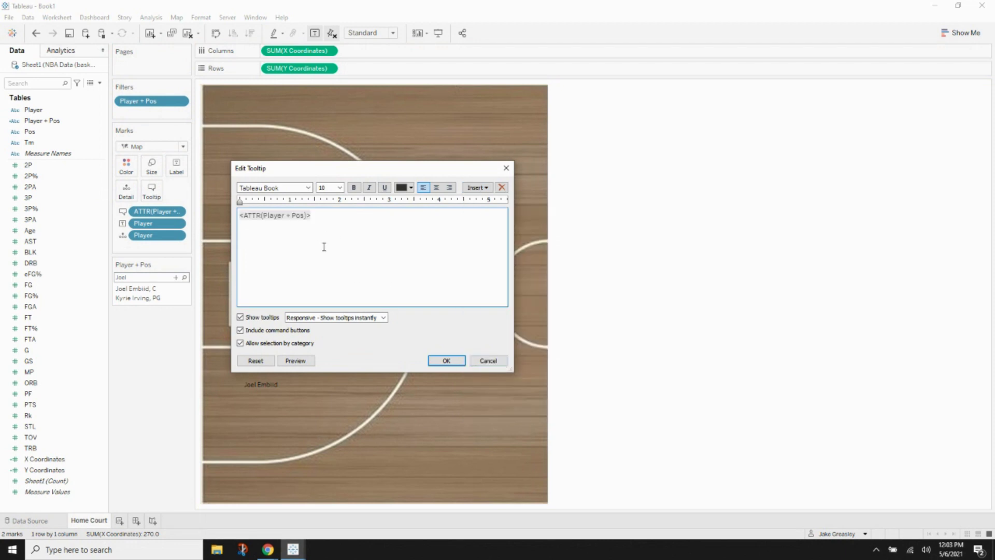
pyautogui.click(437, 361)
pyautogui.moveTo(467, 298)
pyautogui.moveTo(252, 389)
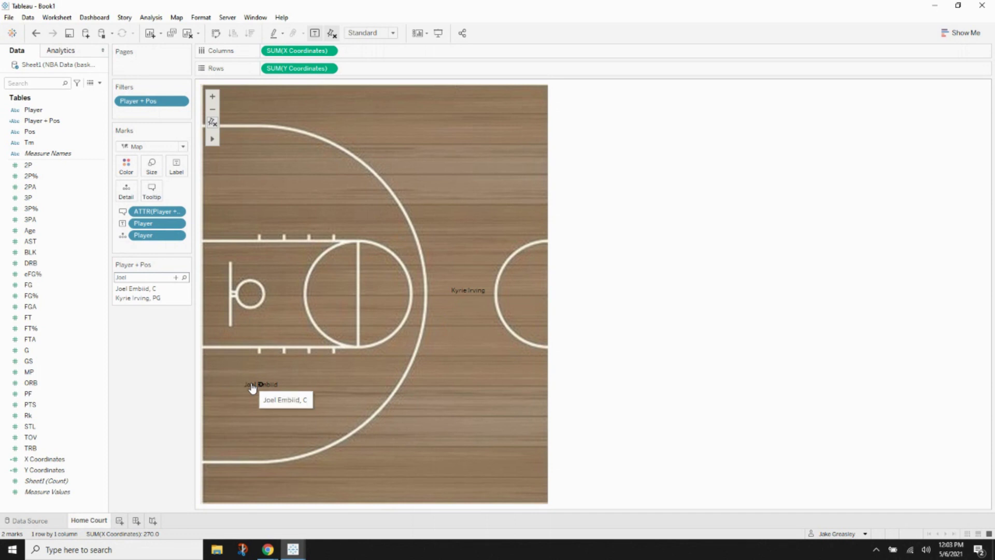
# Step: Format the player name labels as white Tableau Bold text at size 15
pyautogui.click(183, 167)
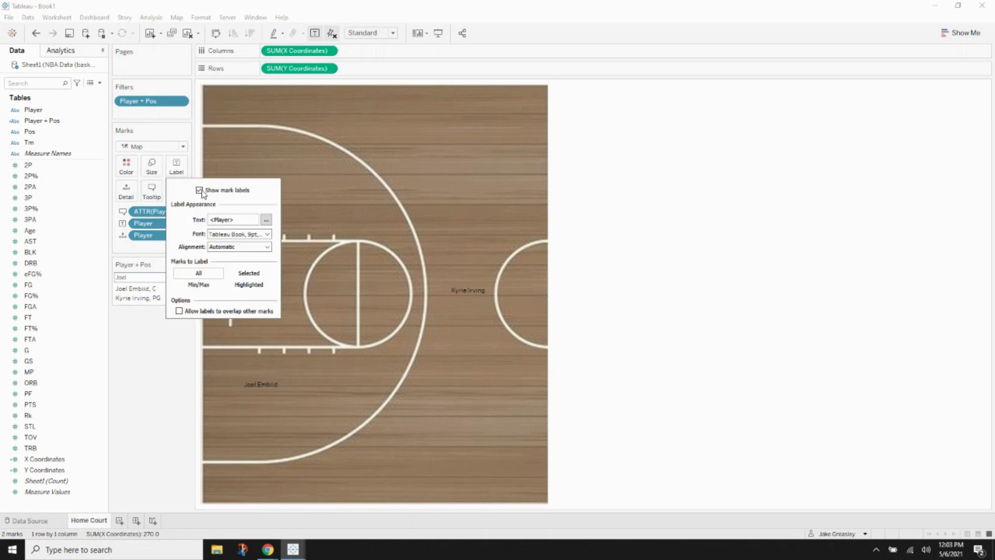
pyautogui.click(266, 221)
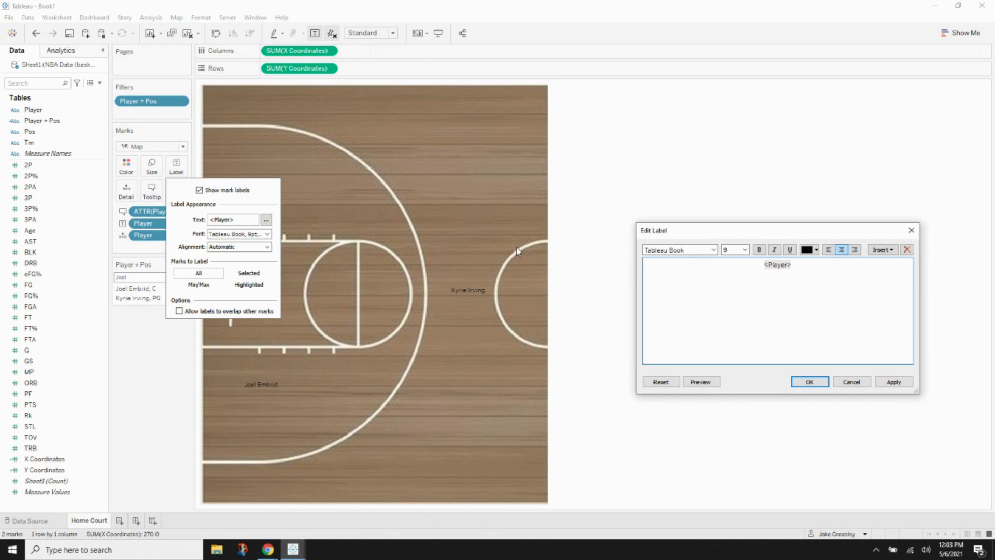
pyautogui.moveTo(811, 267); pyautogui.dragTo(757, 267)
pyautogui.click(816, 250)
pyautogui.click(818, 266)
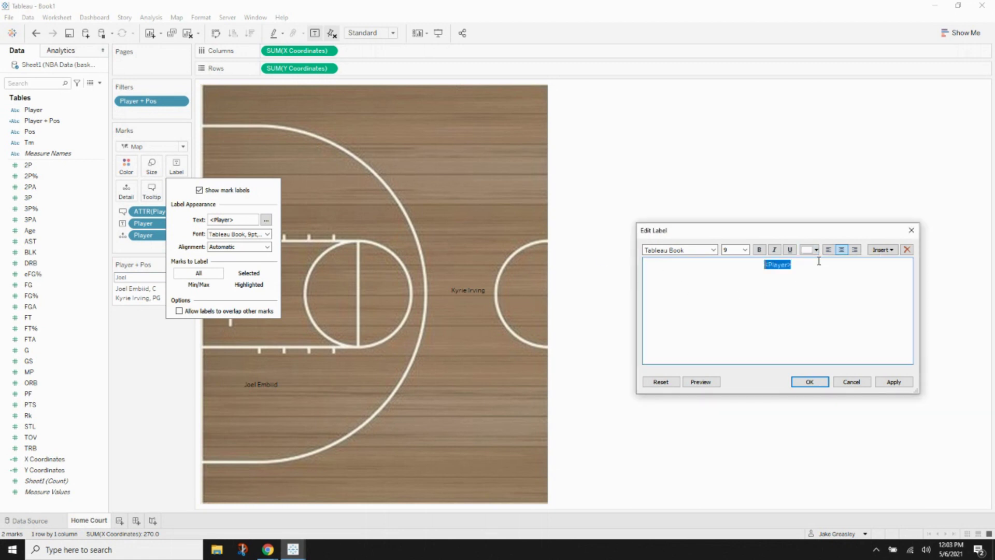
pyautogui.click(713, 249)
pyautogui.click(695, 266)
pyautogui.click(745, 250)
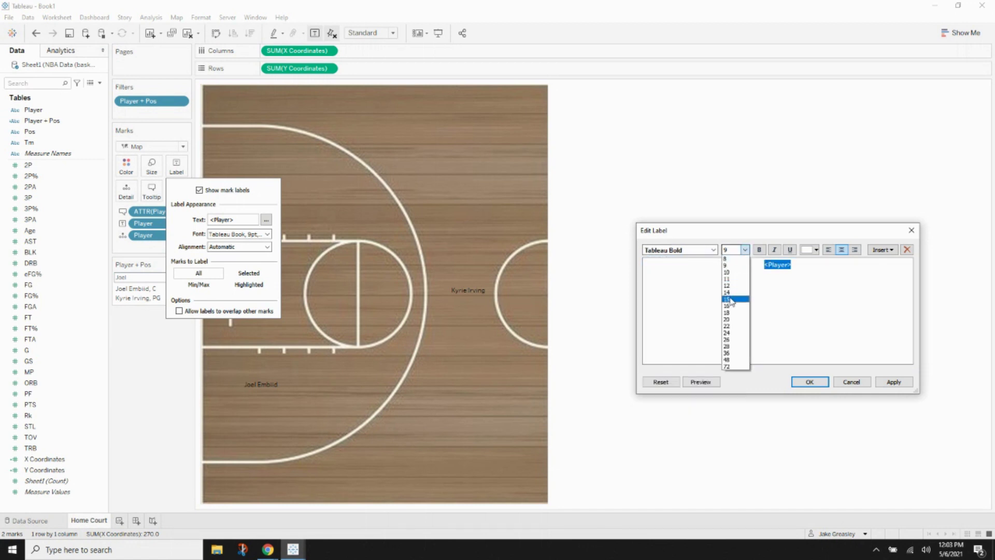
pyautogui.click(728, 299)
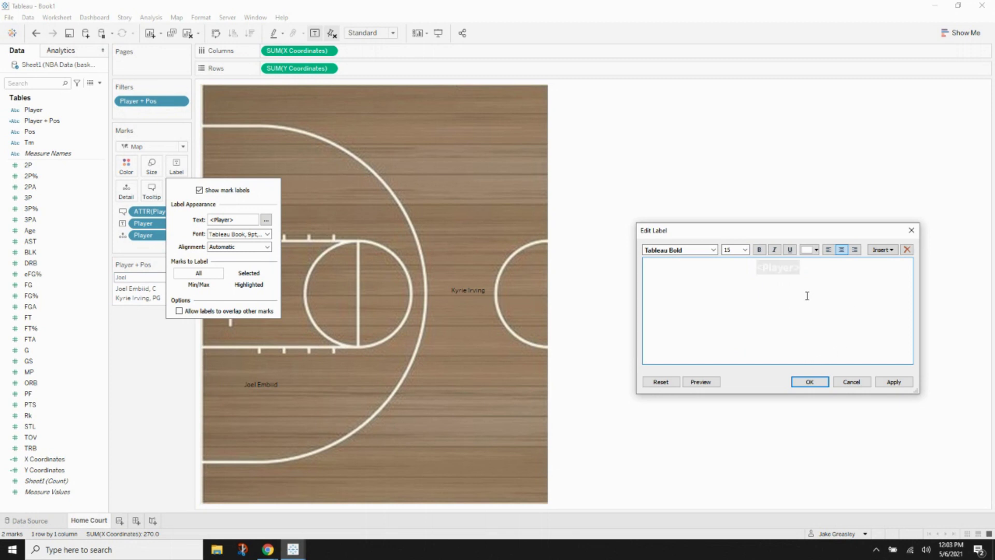
pyautogui.click(892, 382)
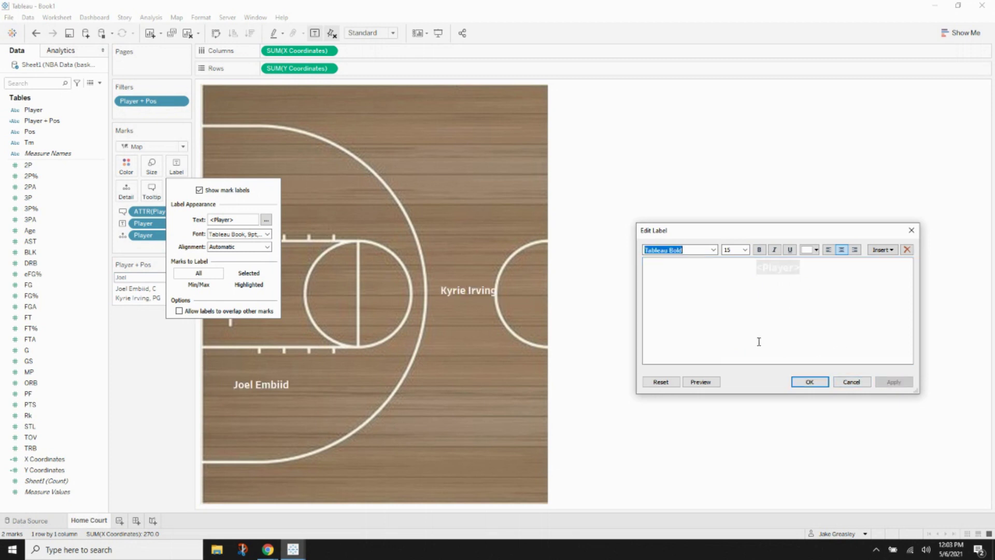
pyautogui.click(809, 384)
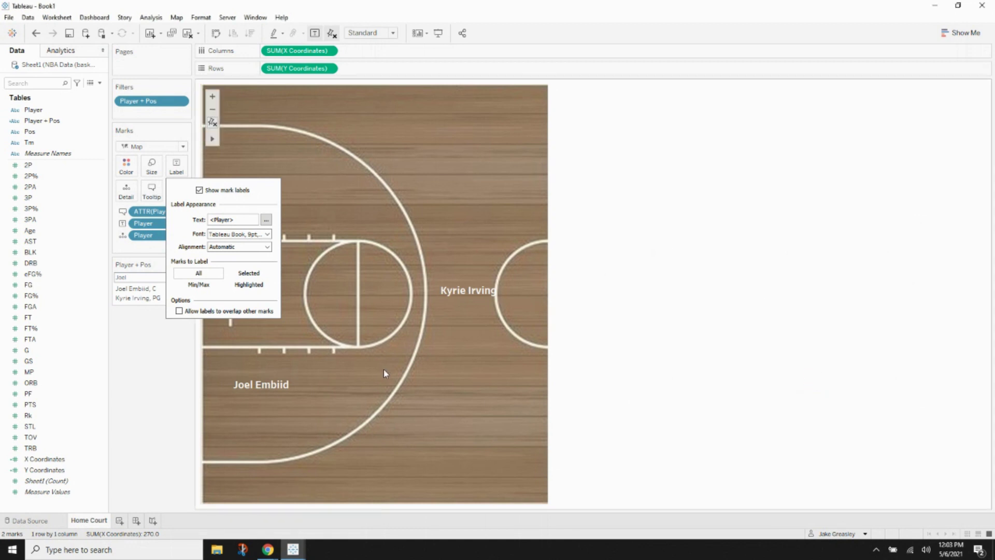
pyautogui.click(164, 384)
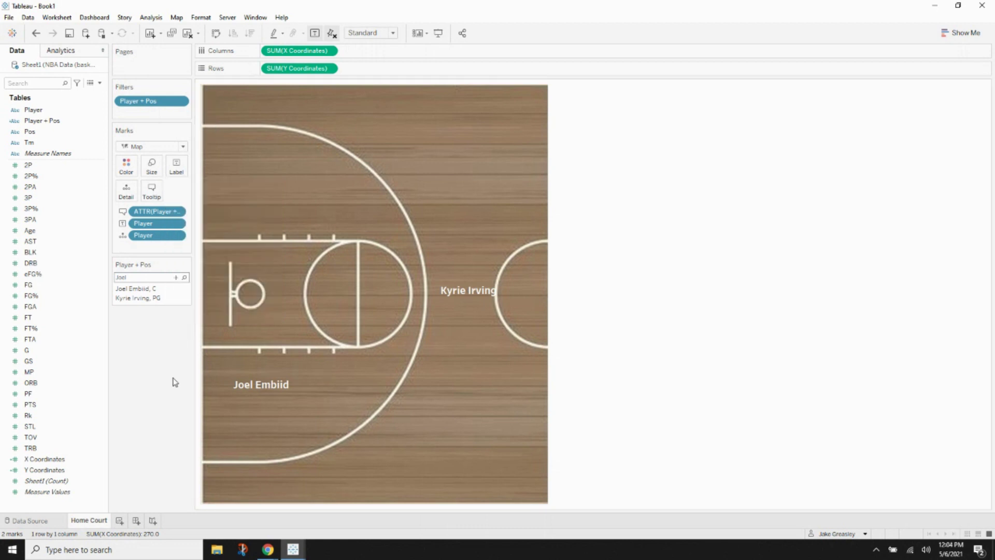